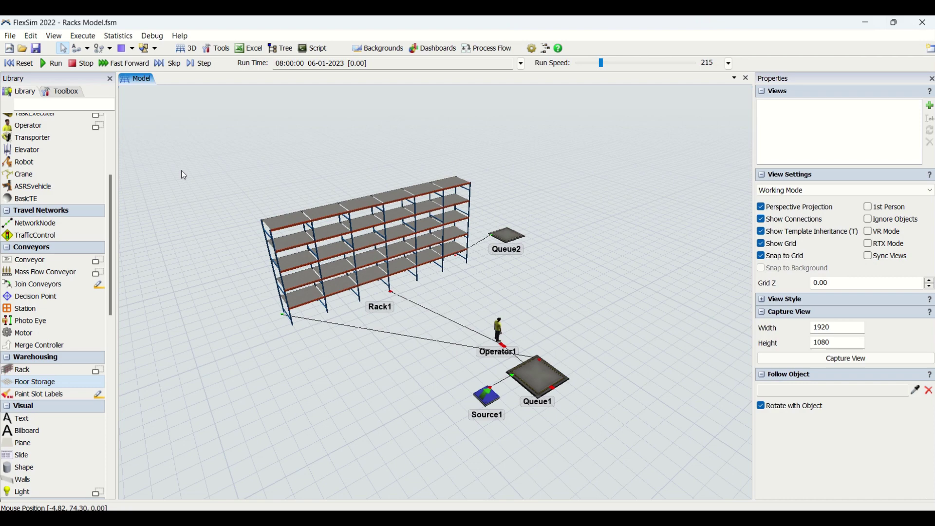
right_drag(203, 325, 227, 343)
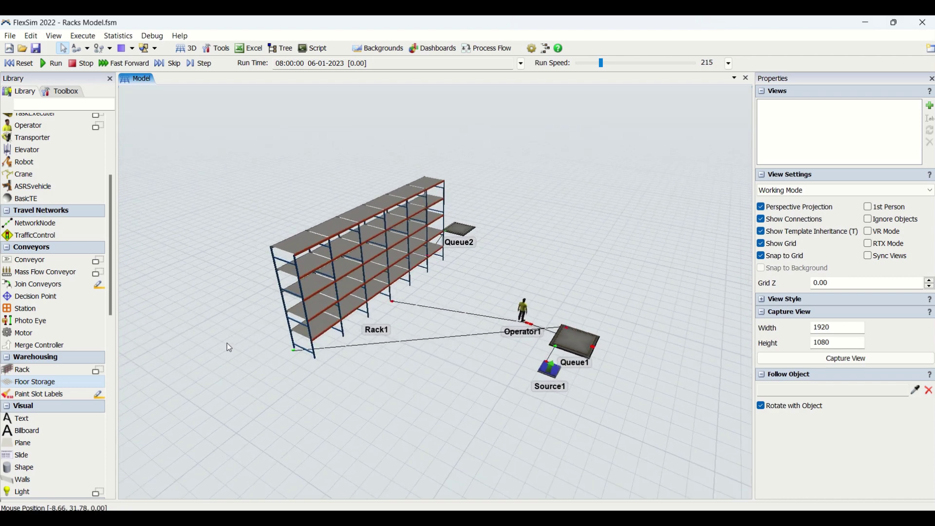
mouse_move(96, 369)
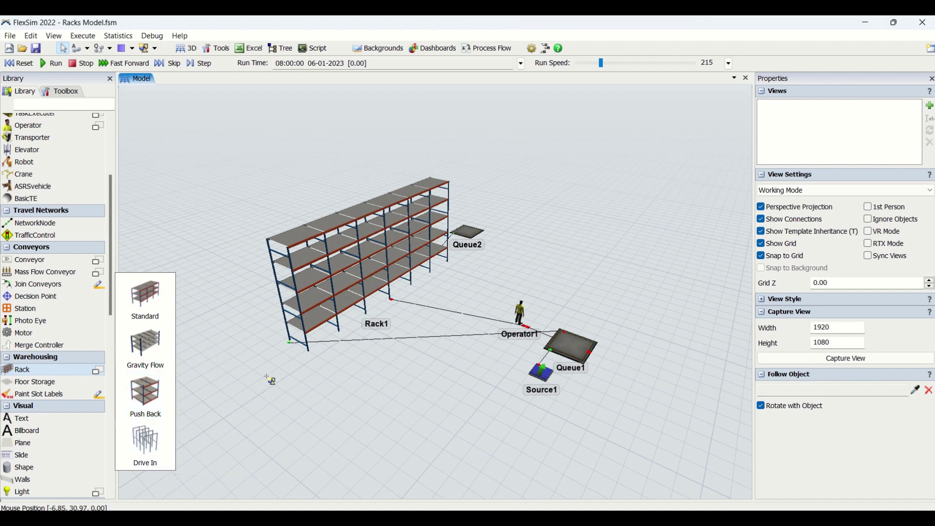
click(289, 296)
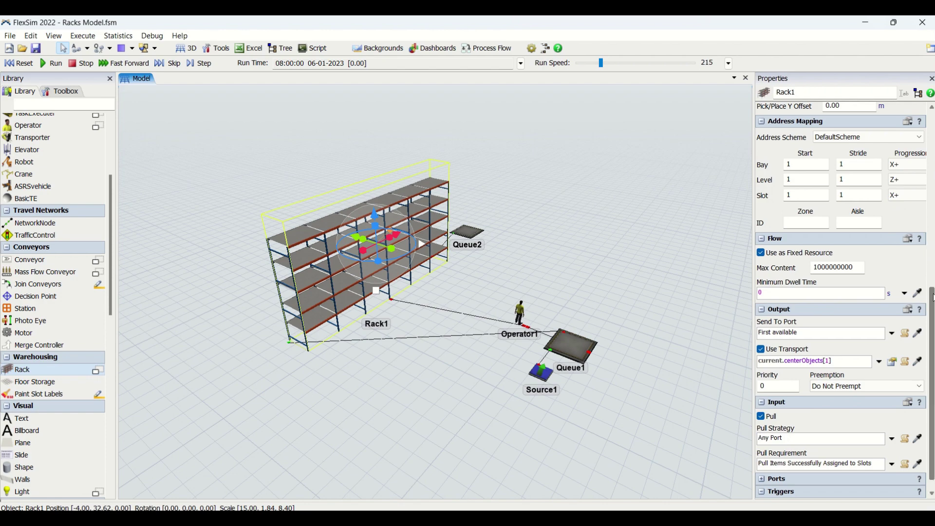
drag(933, 297, 929, 117)
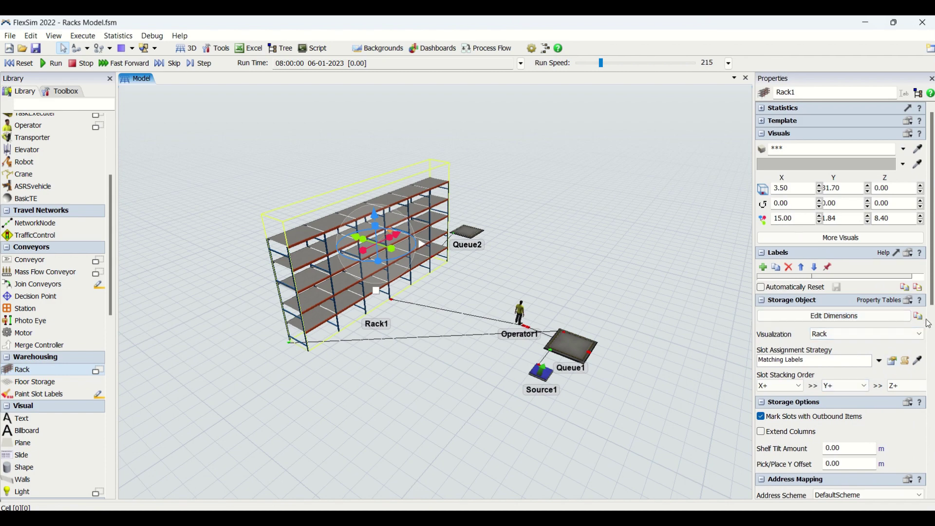
click(481, 404)
mouse_move(480, 404)
right_down()
mouse_move(449, 371)
mouse_move(499, 407)
mouse_move(485, 404)
right_up()
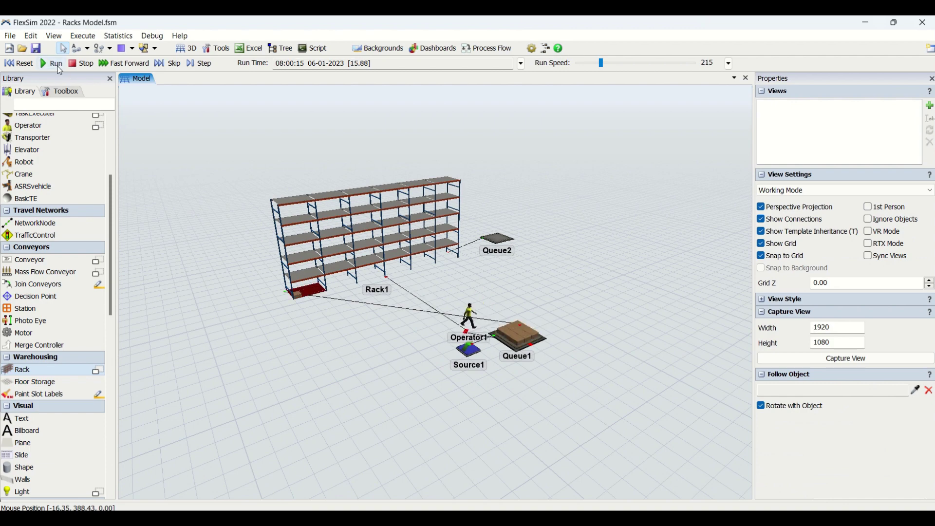
Slow the running simulation to speed 21.49 and center the view on the rack and stack.
right_drag(229, 279, 298, 352)
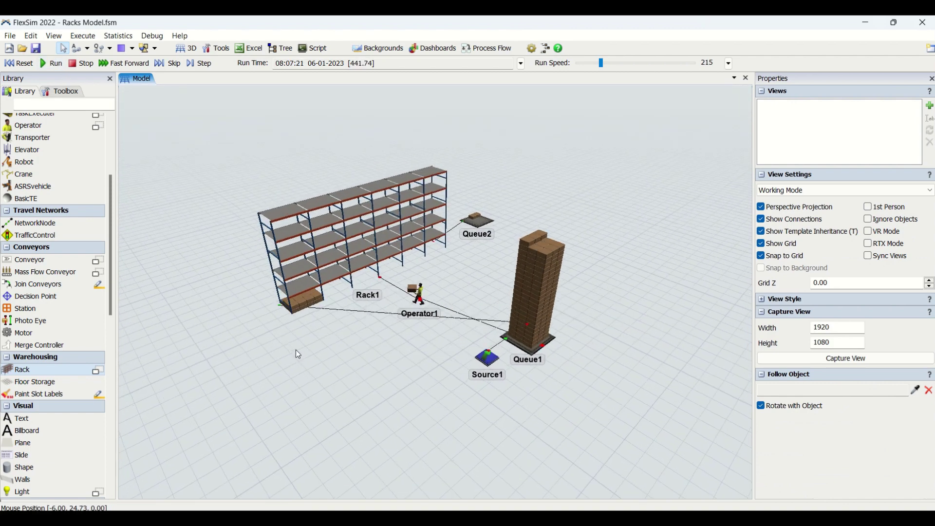
drag(602, 63, 588, 61)
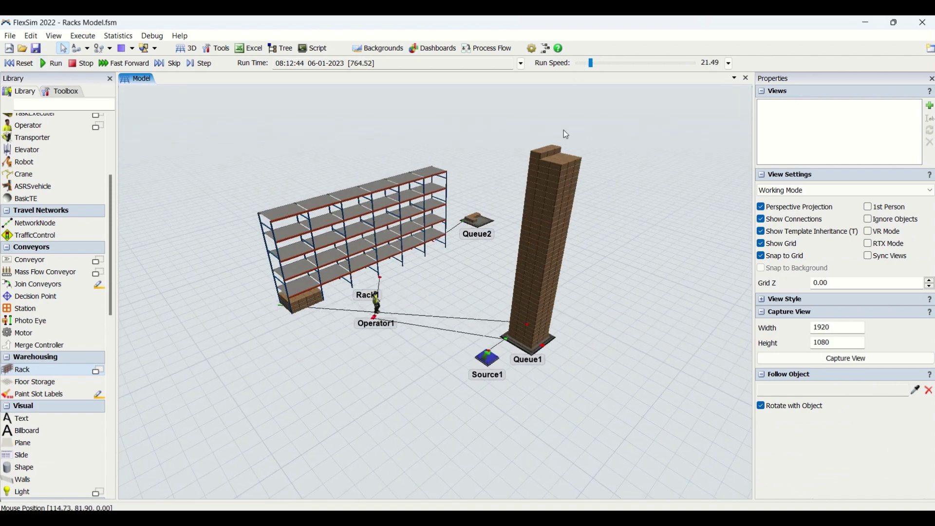
scroll(382, 353, up, 3)
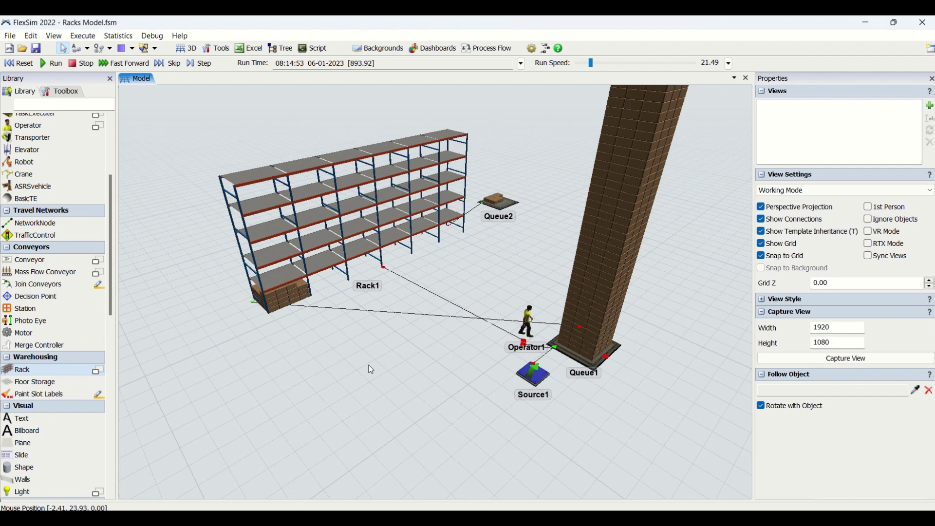
scroll(371, 369, down, 2)
scroll(373, 387, up, 3)
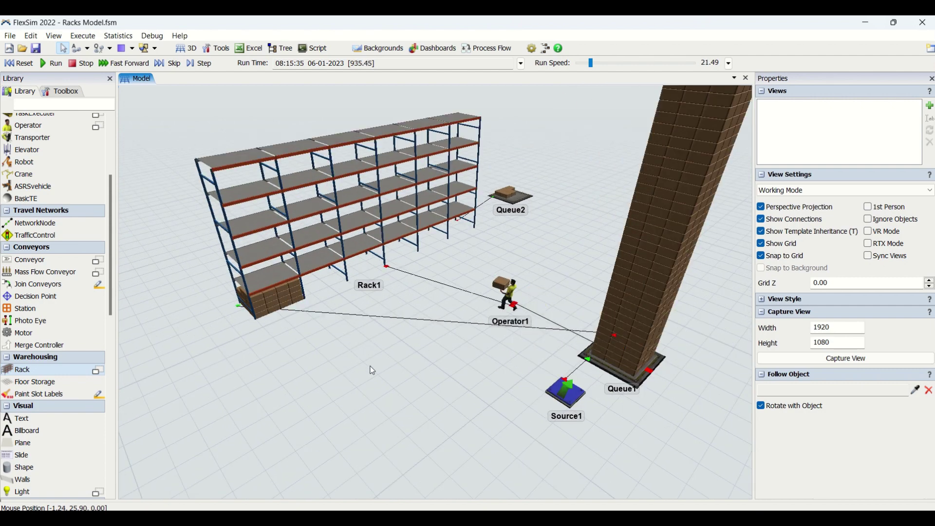
scroll(384, 390, down, 3)
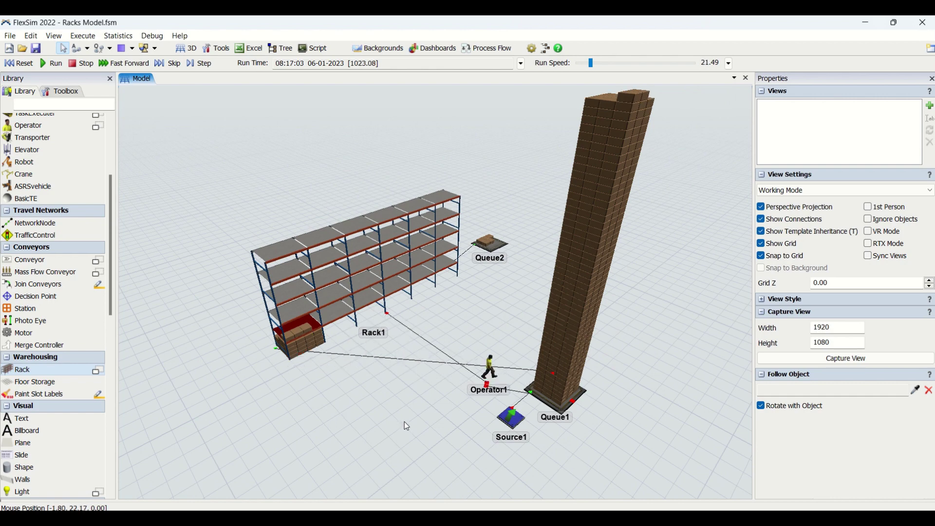
drag(405, 422, 284, 379)
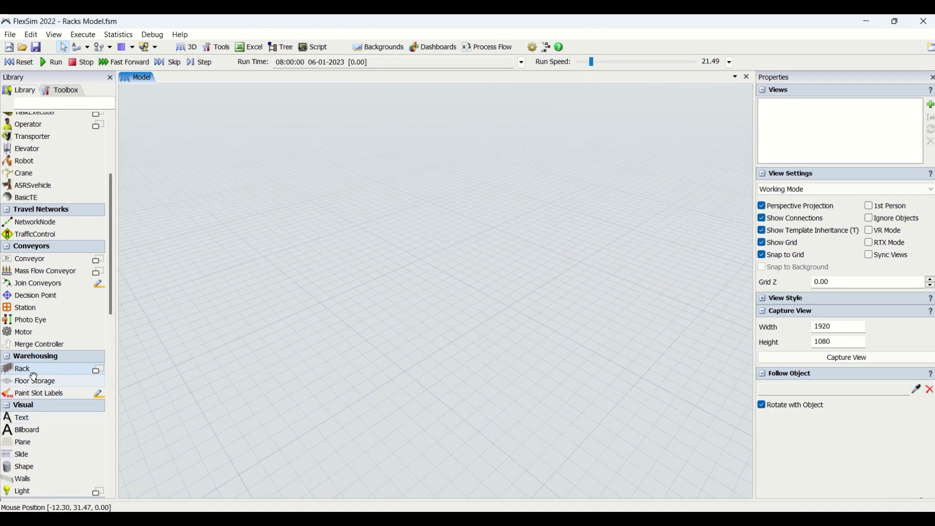
Drag Source1, Rack1 above it, Operator1 and Queue1 from the Library onto the floor.
scroll(33, 377, up, 5)
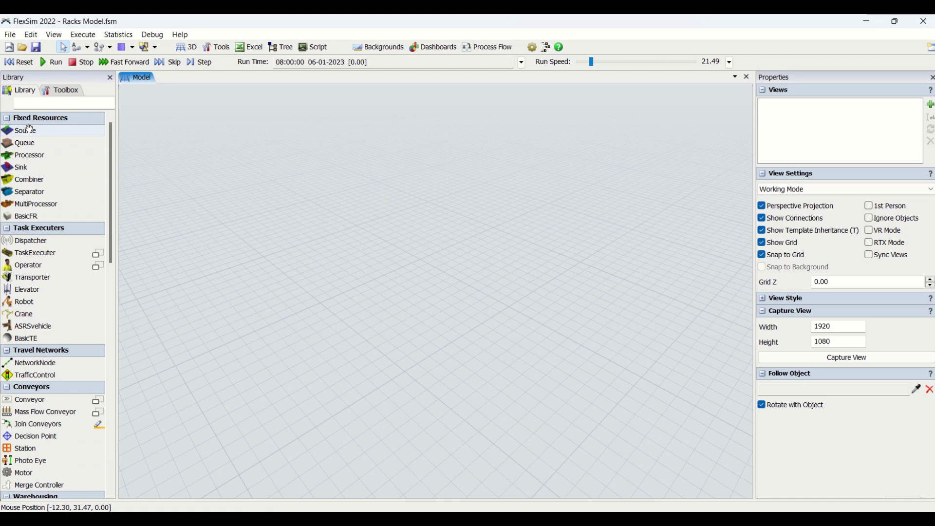
drag(30, 129, 147, 185)
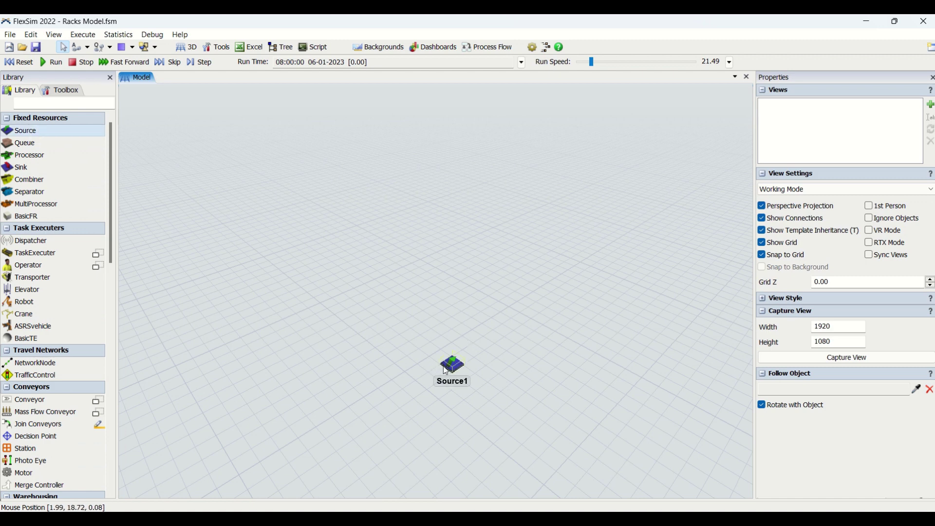
scroll(60, 408, down, 1)
scroll(60, 408, down, 2)
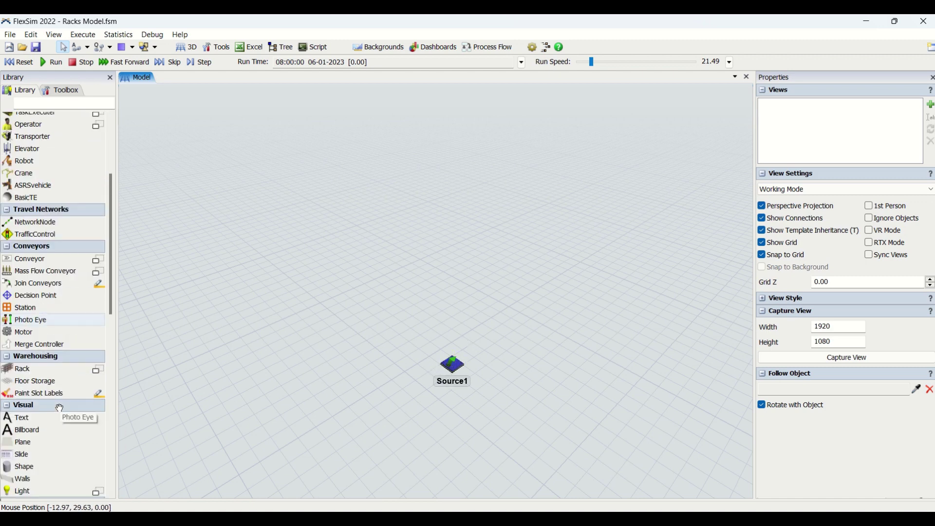
drag(41, 369, 337, 294)
scroll(35, 336, up, 3)
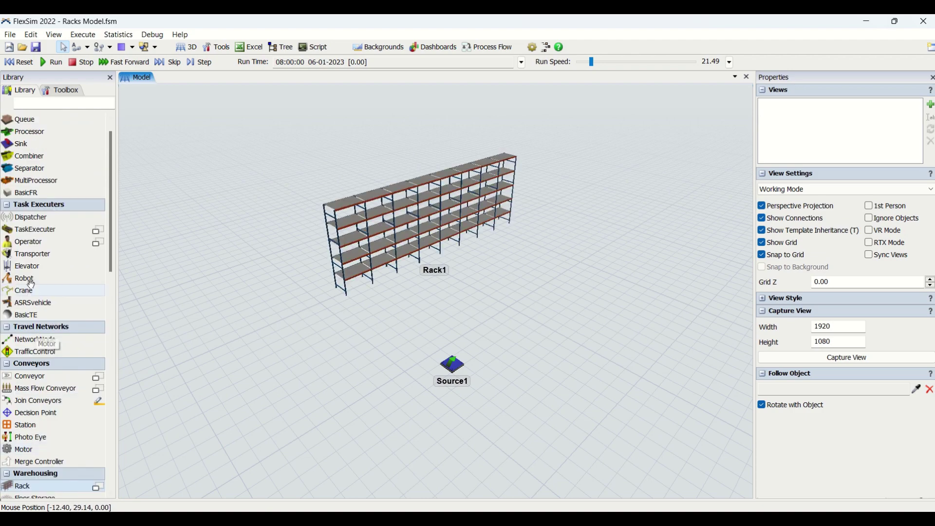
drag(28, 242, 424, 330)
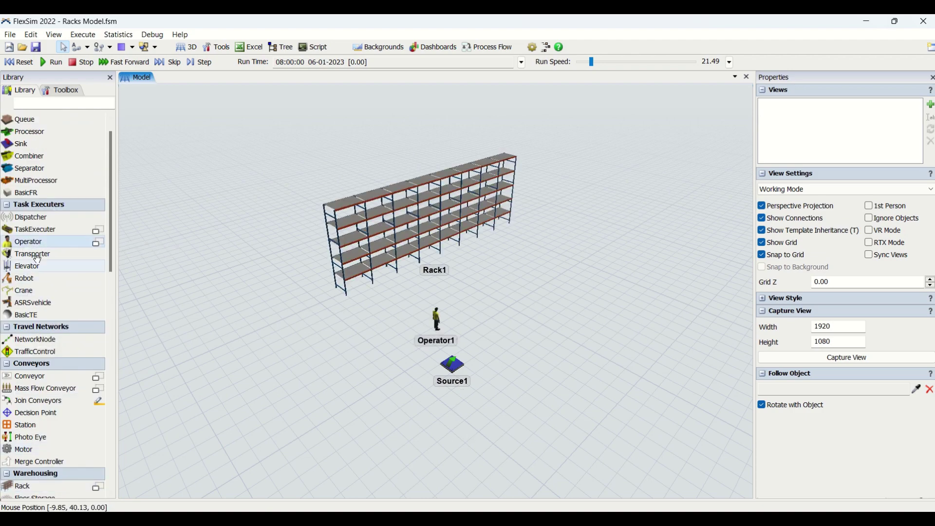
scroll(37, 259, up, 1)
drag(25, 143, 435, 306)
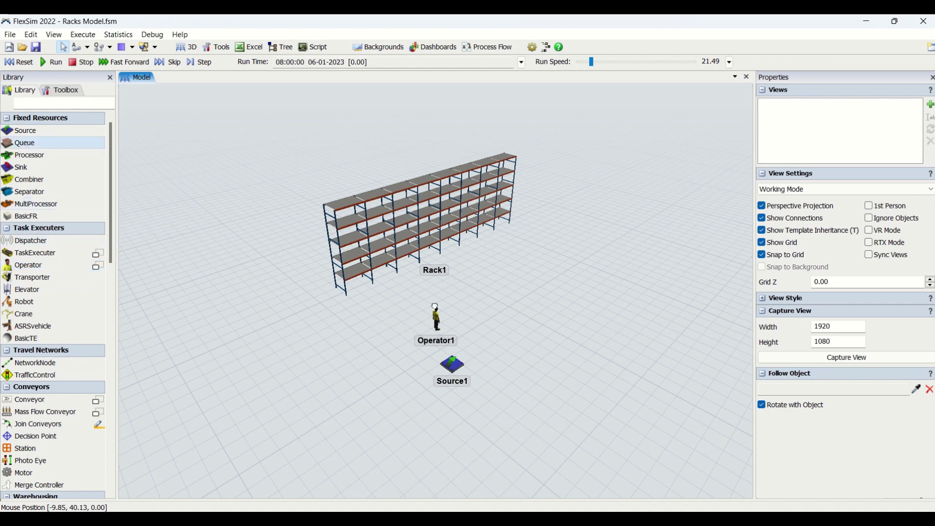
Add a second queue, Queue2, to the right of the rack.
drag(519, 325, 519, 325)
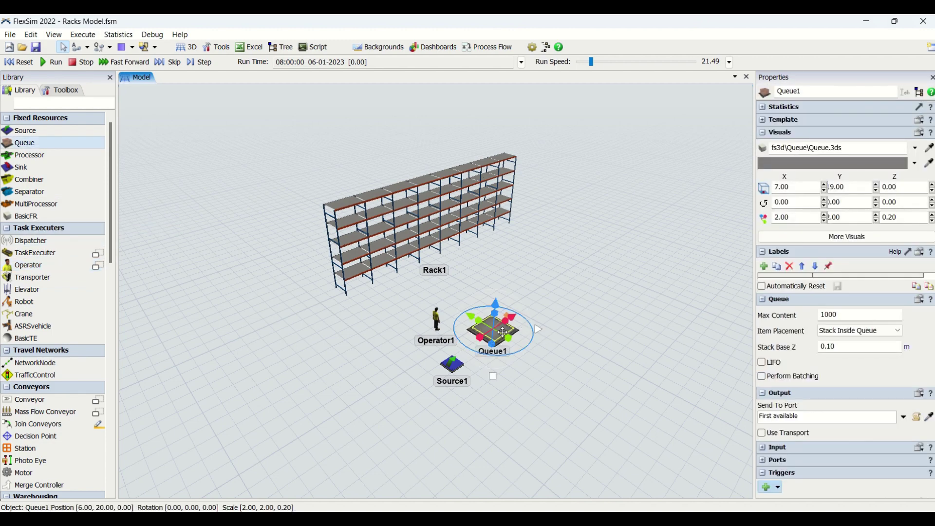
click(548, 256)
click(548, 258)
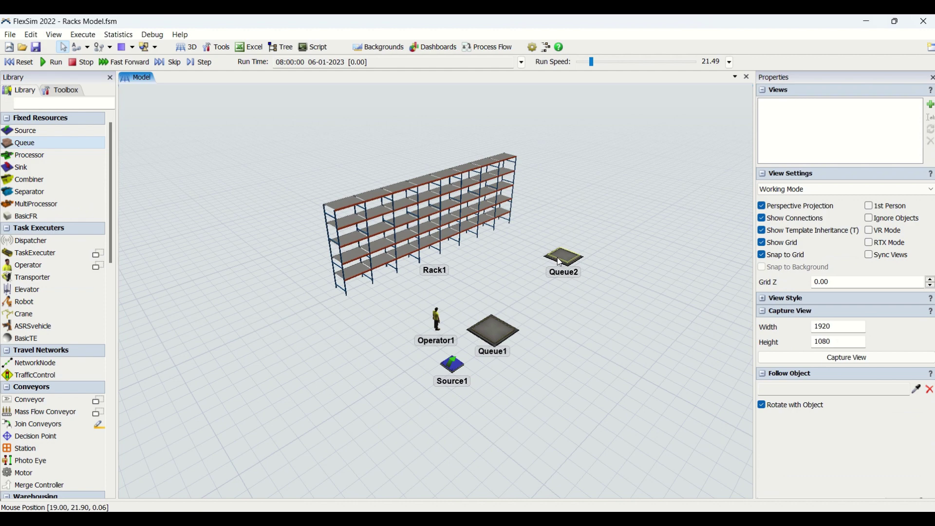
click(575, 306)
scroll(444, 341, up, 2)
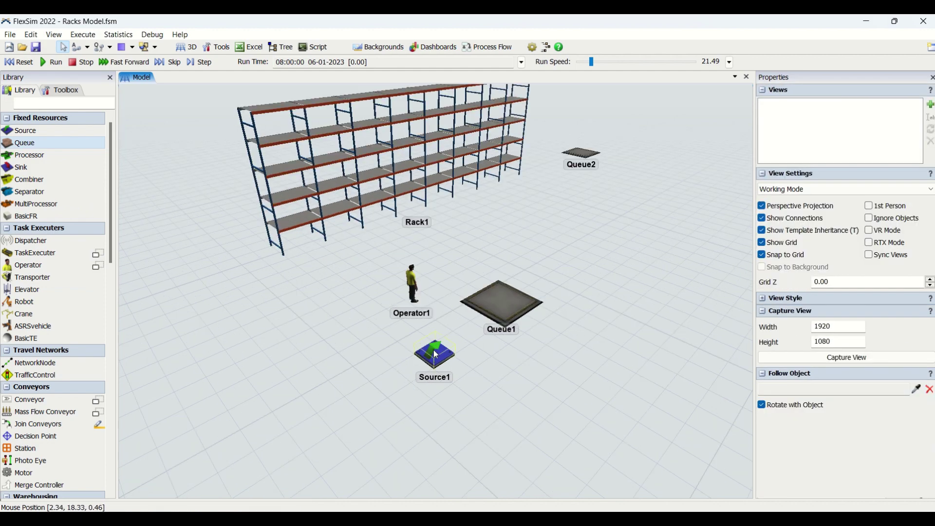
Set Source1's inter-arrival time to 2 seconds, starting at time 0.
click(434, 349)
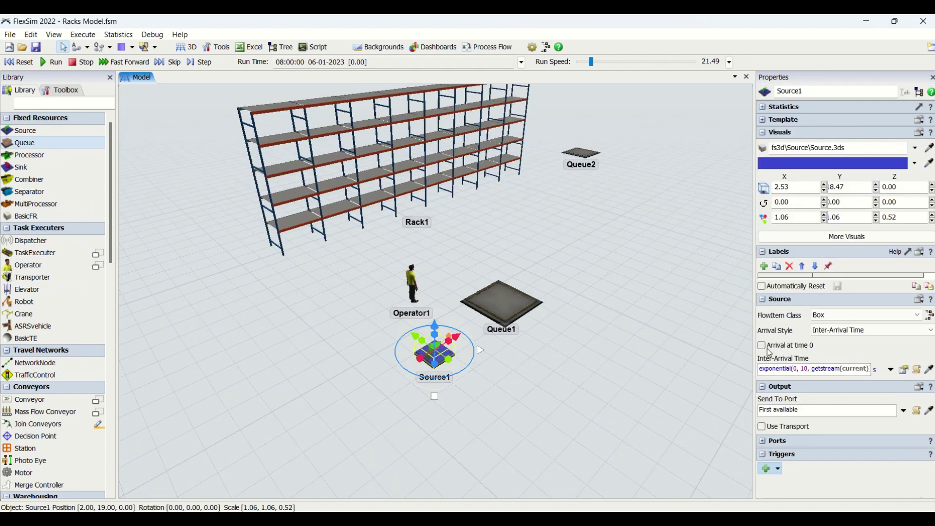
click(773, 369)
key(ctrl+a)
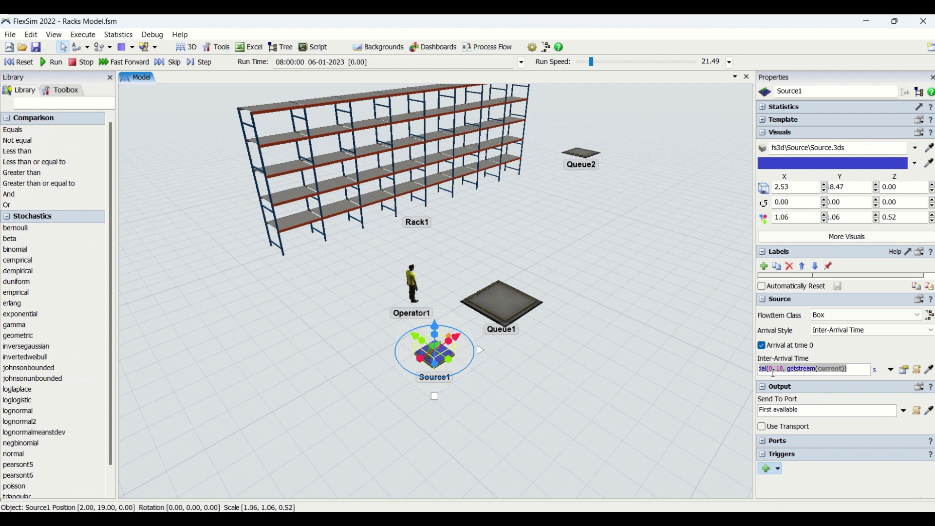
text(2)
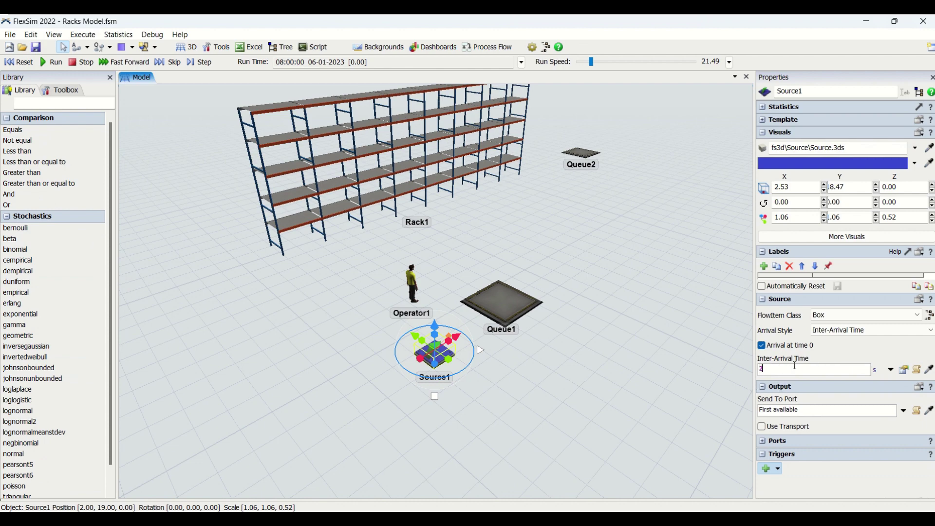
click(487, 370)
Connect Source1's output to Queue1.
click(434, 360)
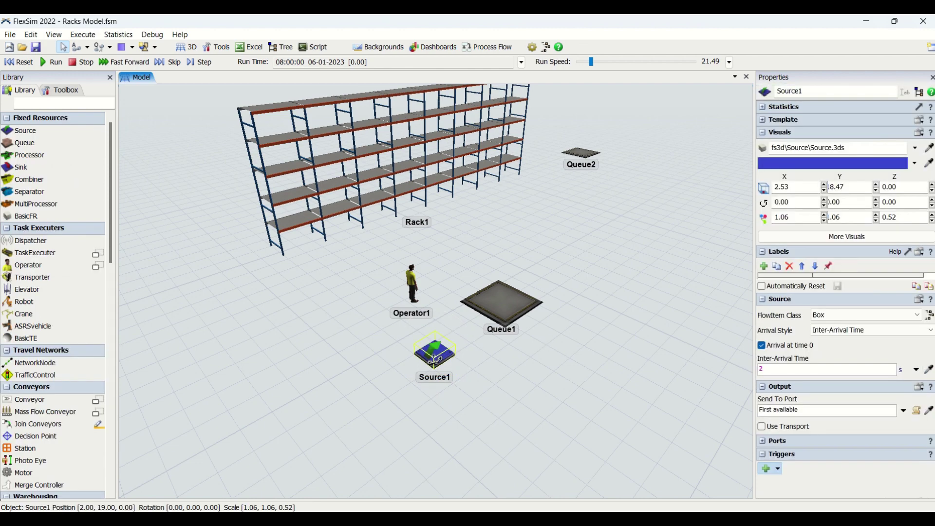
click(501, 304)
click(573, 274)
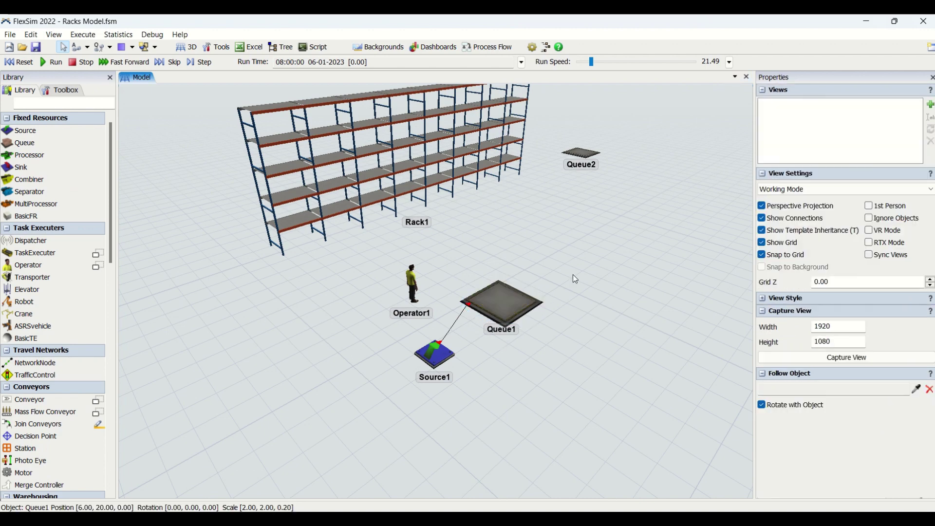
drag(502, 303, 585, 156)
click(668, 436)
scroll(668, 437, up, 3)
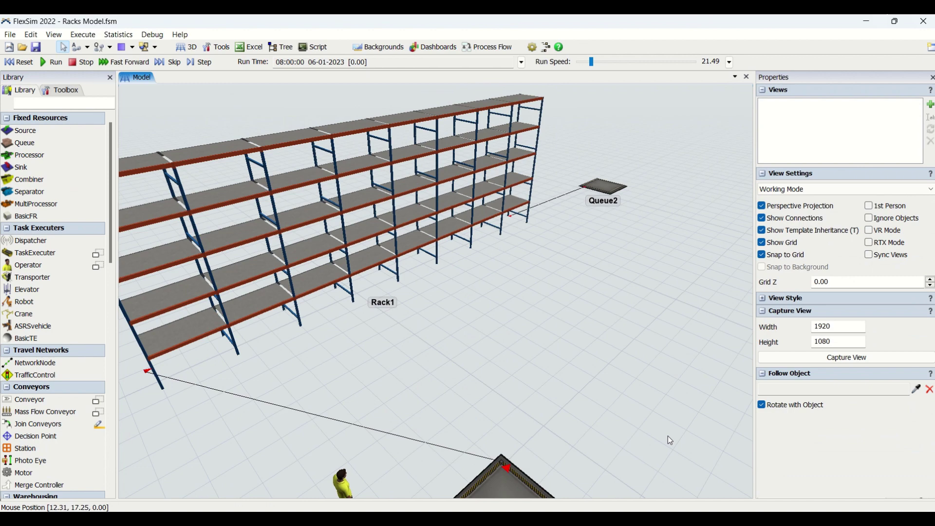
scroll(653, 344, up, 3)
scroll(656, 349, down, 8)
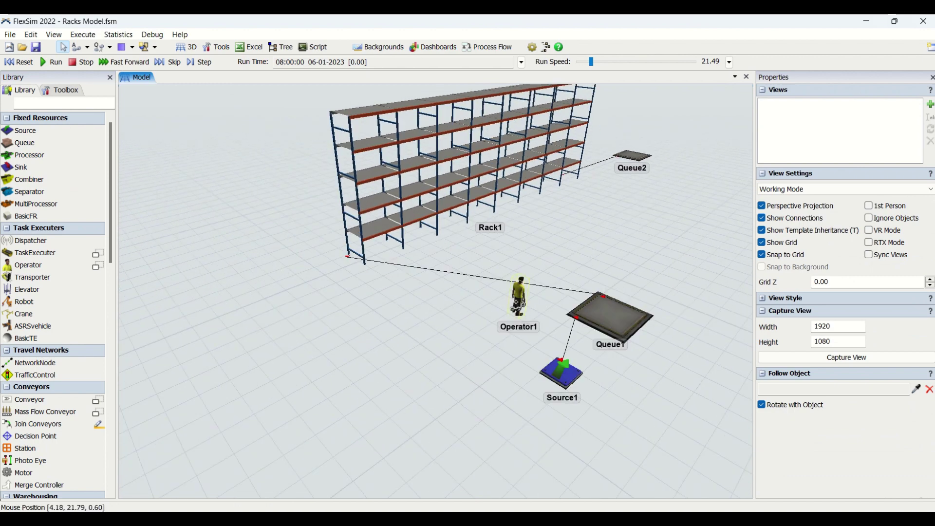
click(519, 297)
click(613, 321)
click(622, 339)
click(628, 346)
click(762, 433)
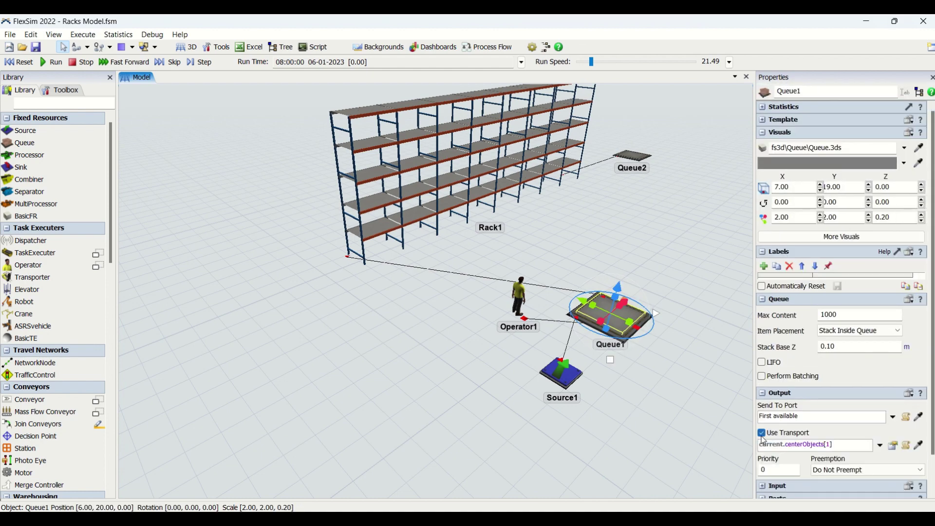
click(457, 324)
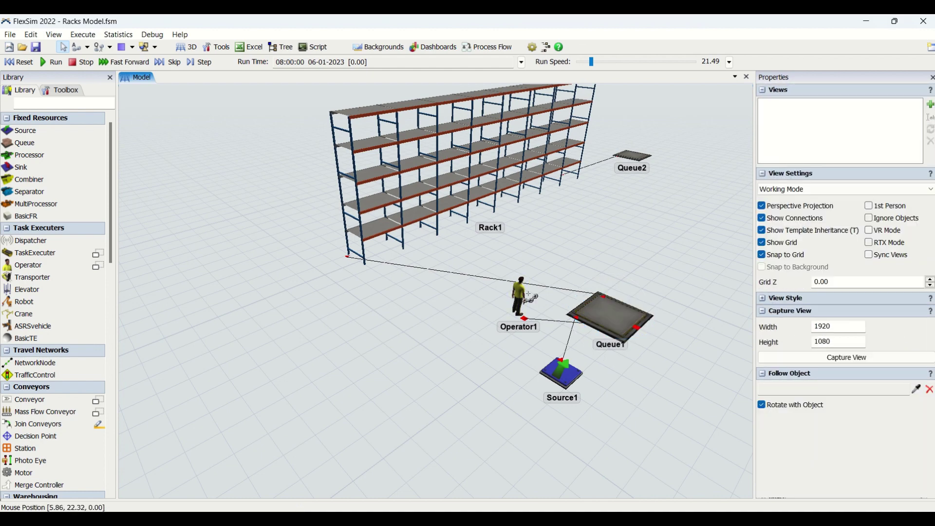
click(422, 213)
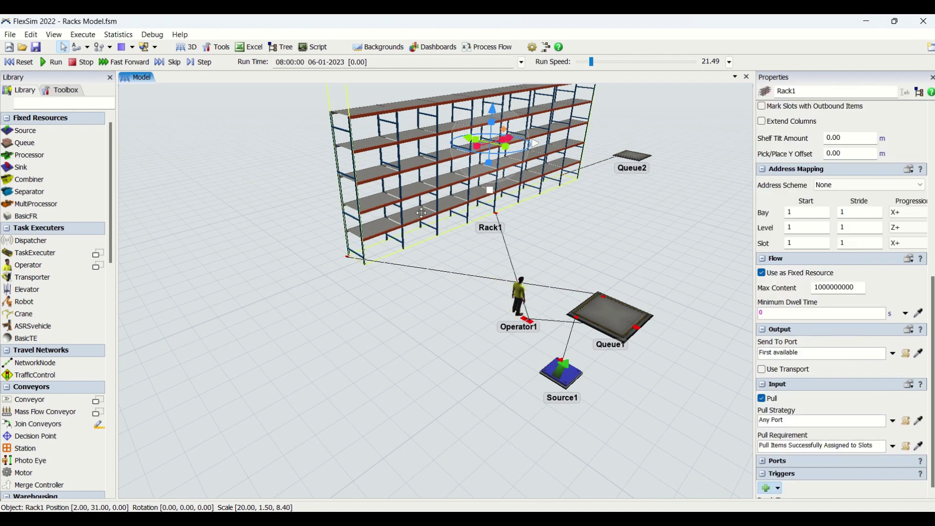
scroll(765, 374, up, 3)
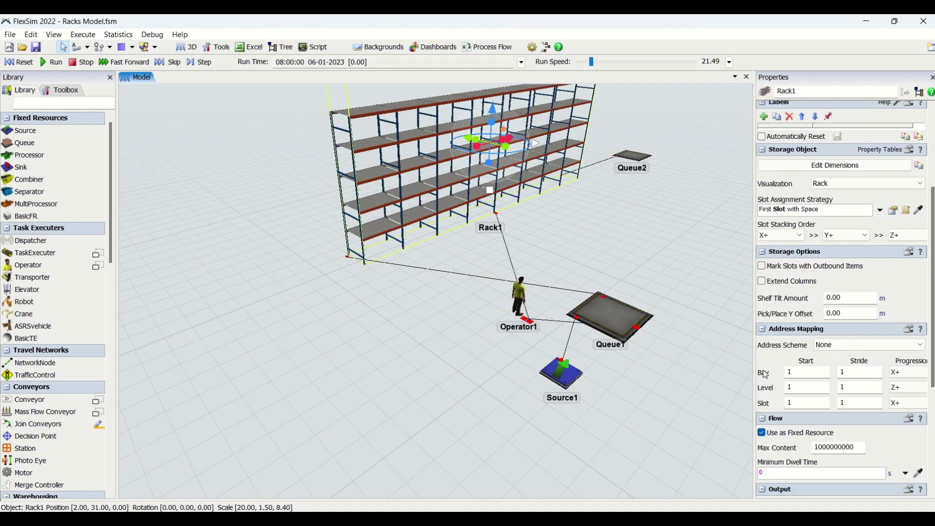
click(648, 246)
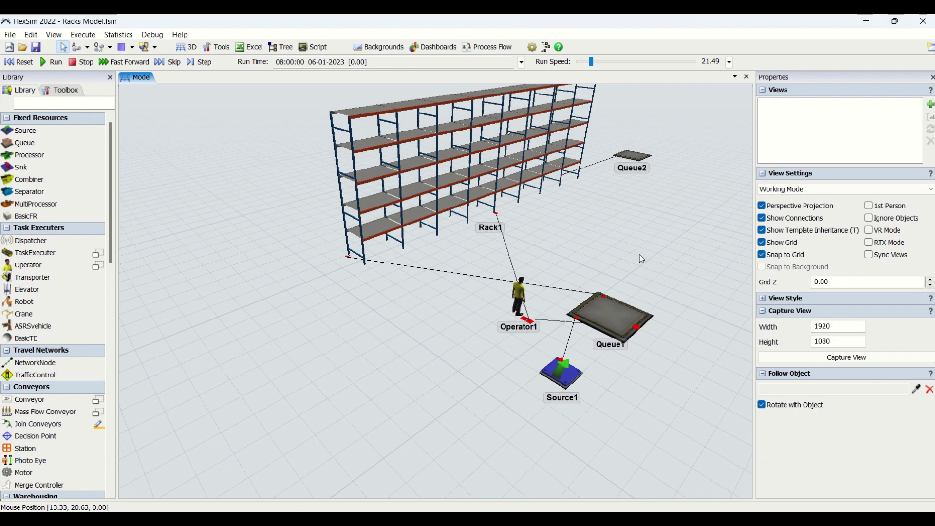
right_drag(639, 255, 614, 317)
Reset and run the model at run speed 3.38, orbiting to watch the operator carry boxes.
click(22, 64)
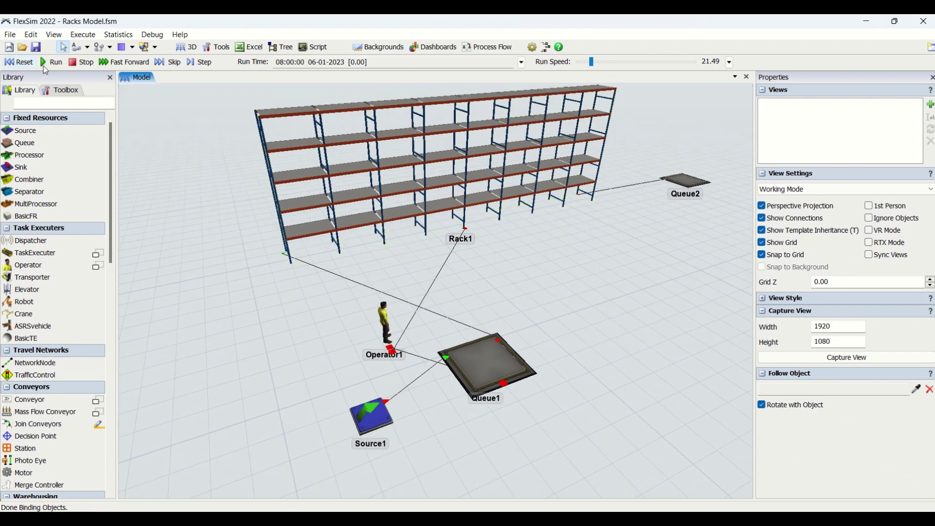
click(51, 62)
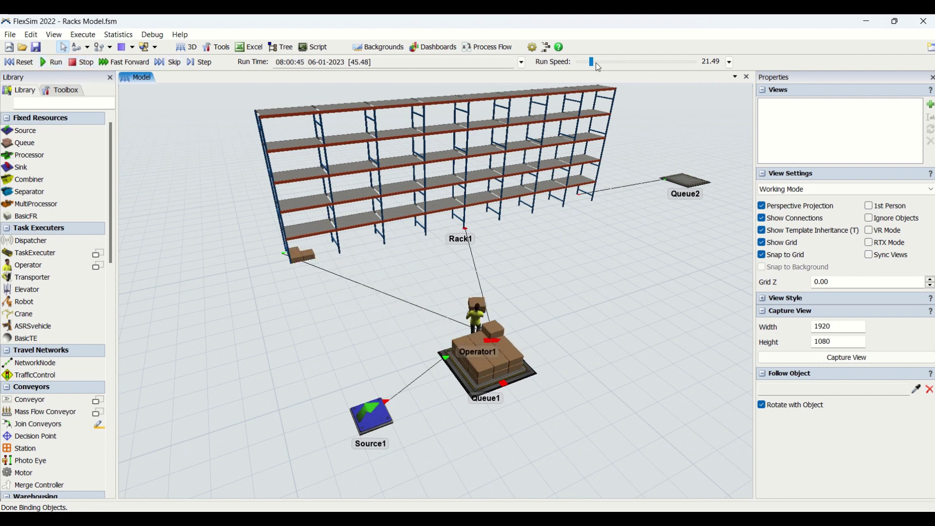
drag(592, 62, 585, 64)
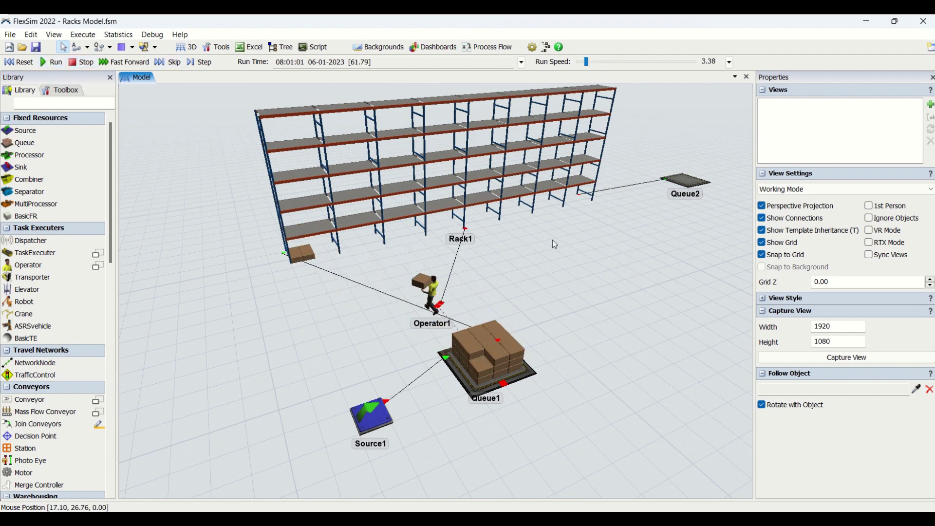
right_drag(355, 335, 361, 334)
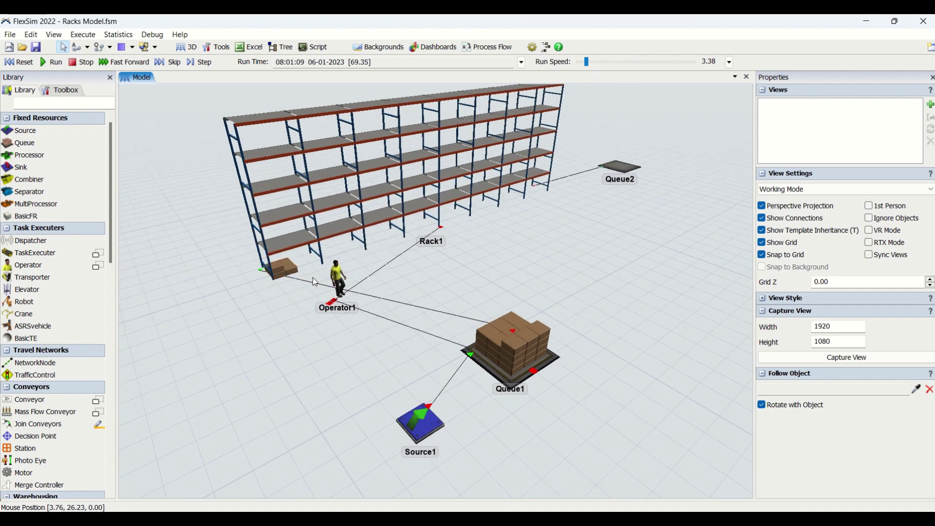
scroll(55, 350, down, 5)
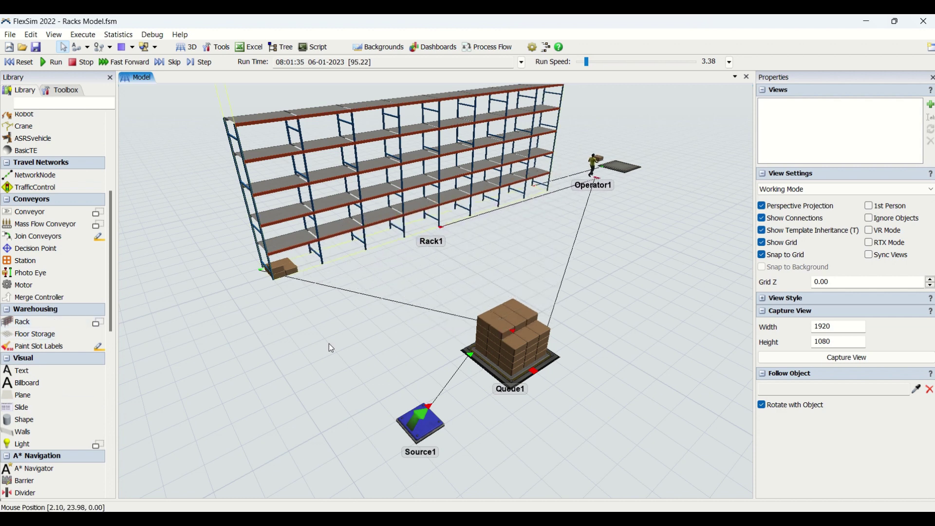
mouse_move(58, 322)
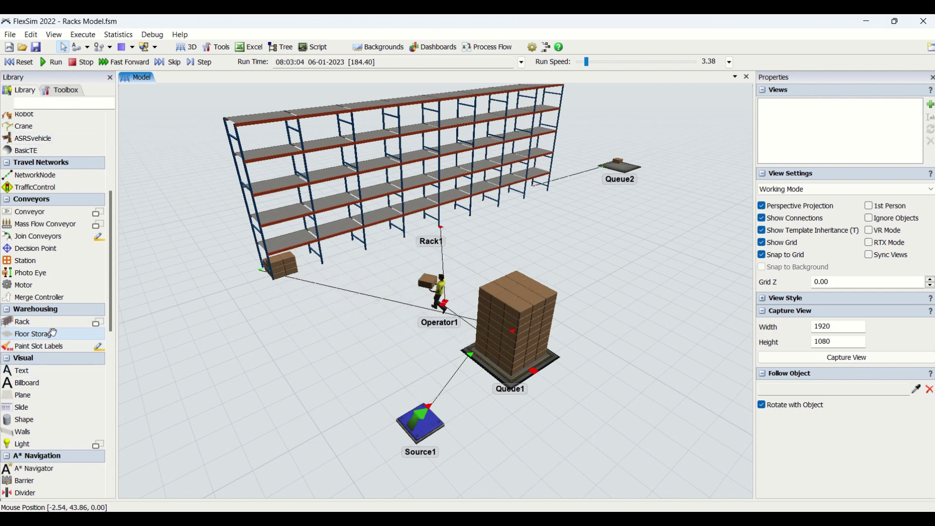
Select Rack1 in the 3D view to show its properties.
click(308, 245)
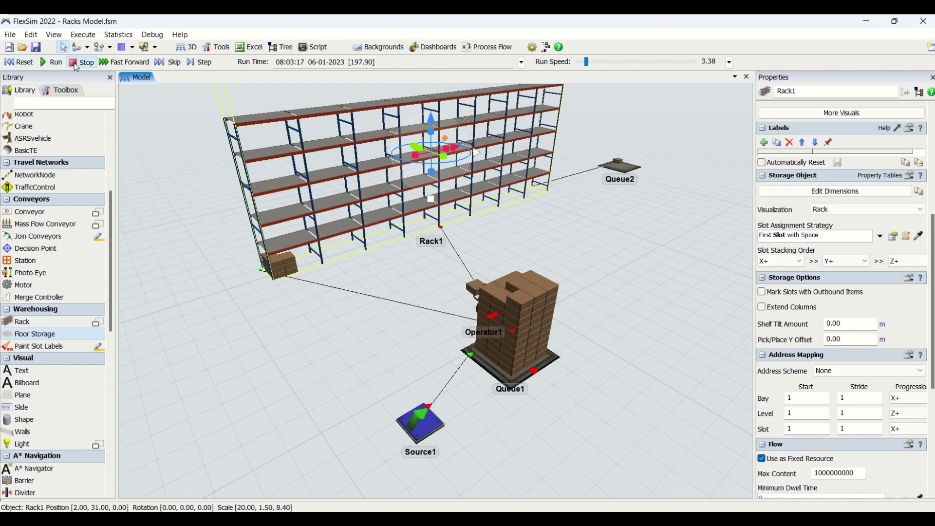
click(571, 340)
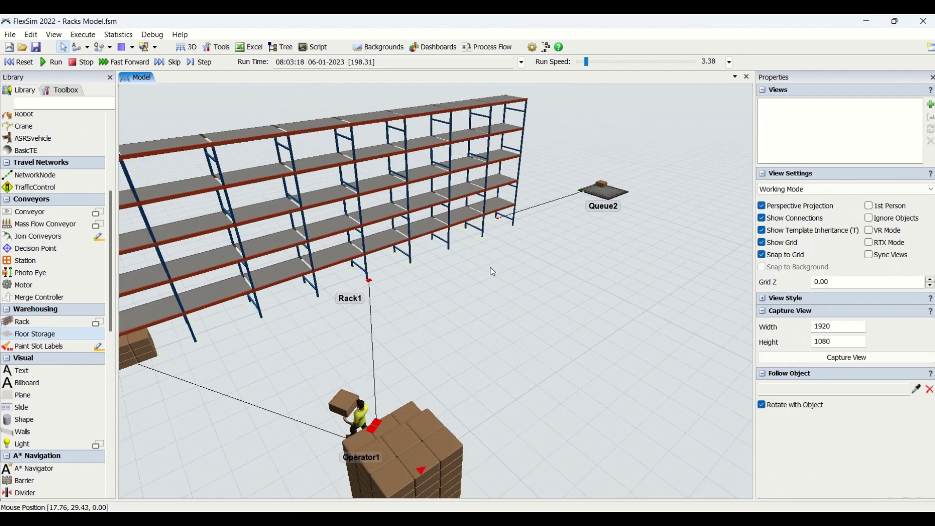
scroll(463, 257, down, 3)
click(429, 221)
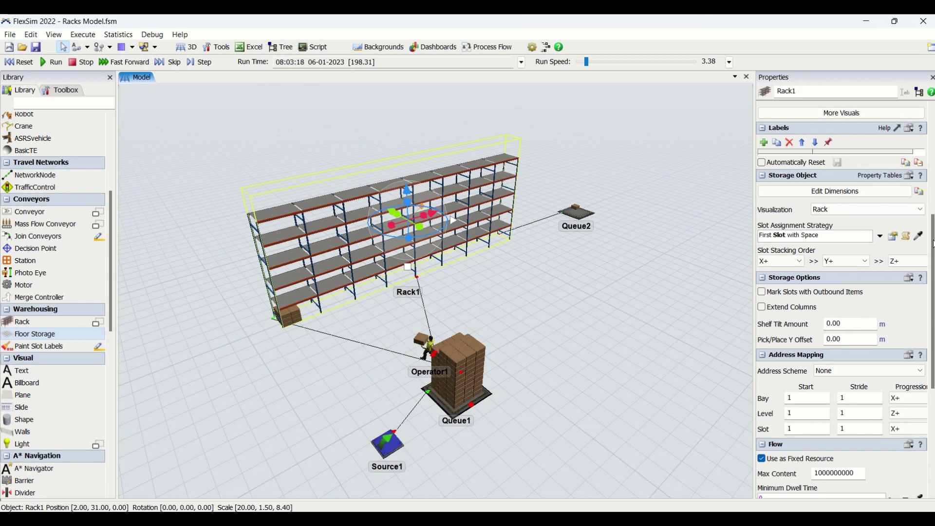
scroll(934, 242, up, 5)
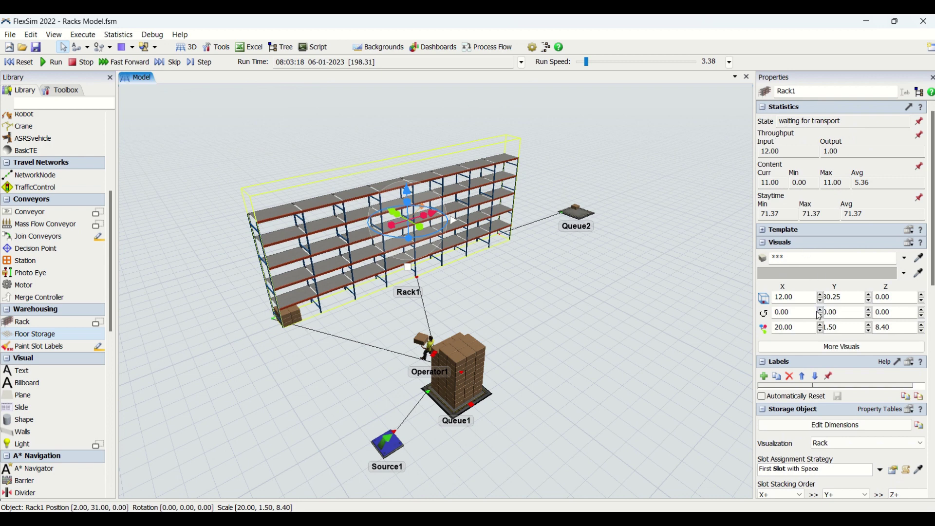
Scroll Rack1's Properties to Storage Object, showing 8 bays, 6 levels and 2 slots per bay.
drag(933, 259, 933, 314)
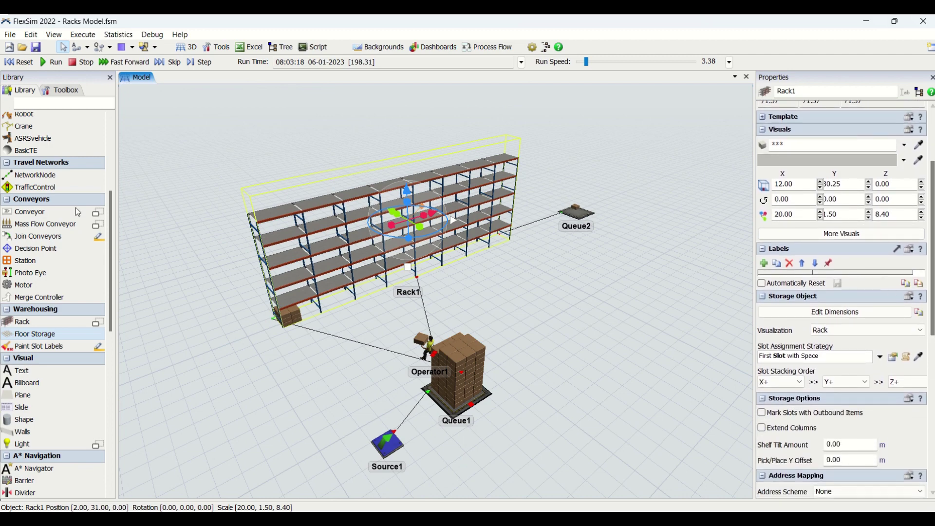
scroll(69, 205, up, 3)
scroll(68, 194, up, 3)
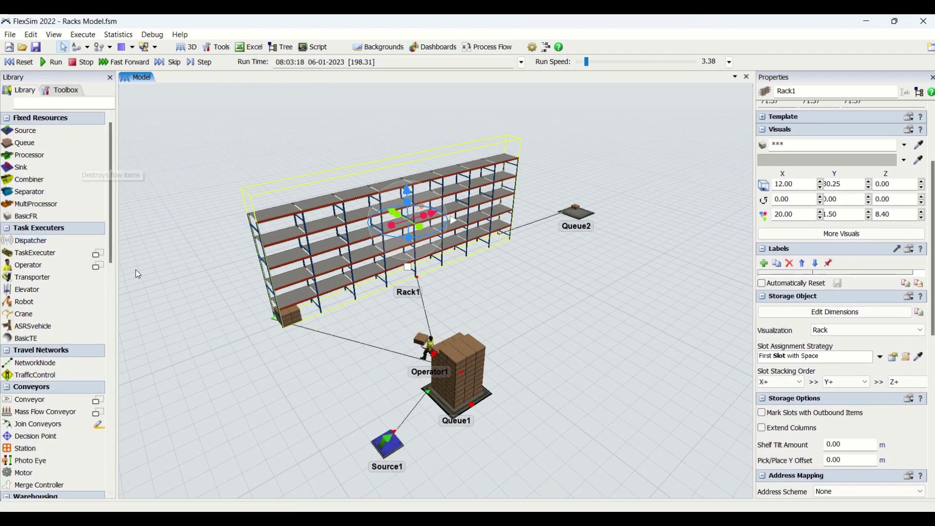
scroll(136, 270, down, 2)
scroll(73, 272, down, 3)
scroll(80, 305, down, 1)
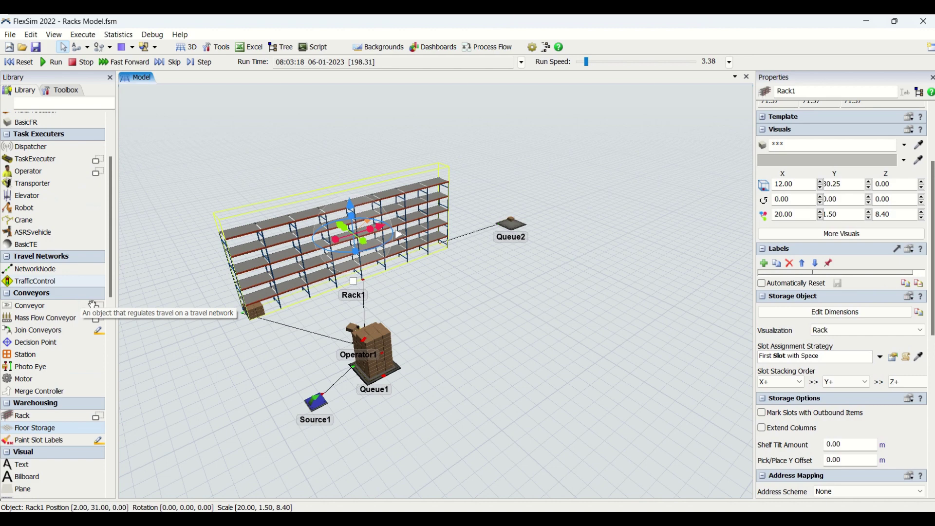
click(411, 282)
scroll(458, 293, up, 4)
drag(460, 298, 556, 298)
click(493, 254)
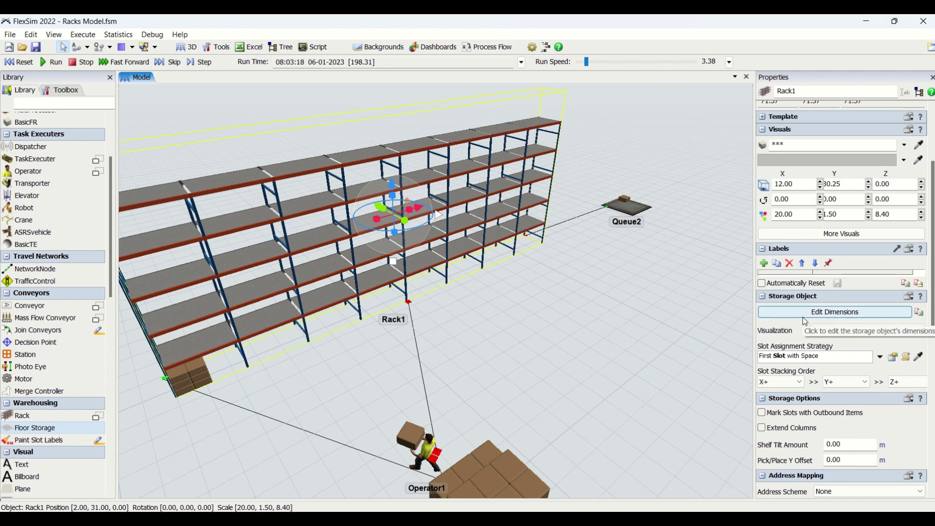
Open Rack1's Dimensions editor and position the window beside the rack.
click(806, 321)
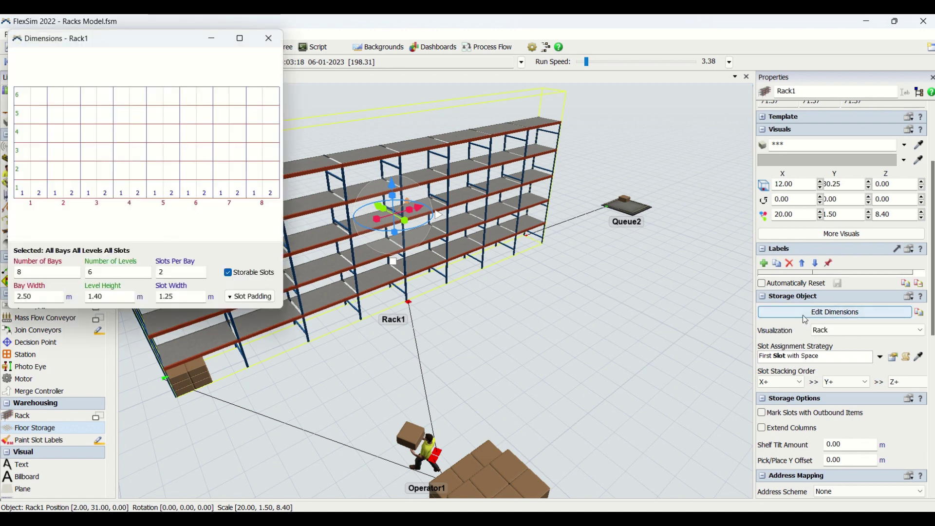
drag(63, 41, 315, 134)
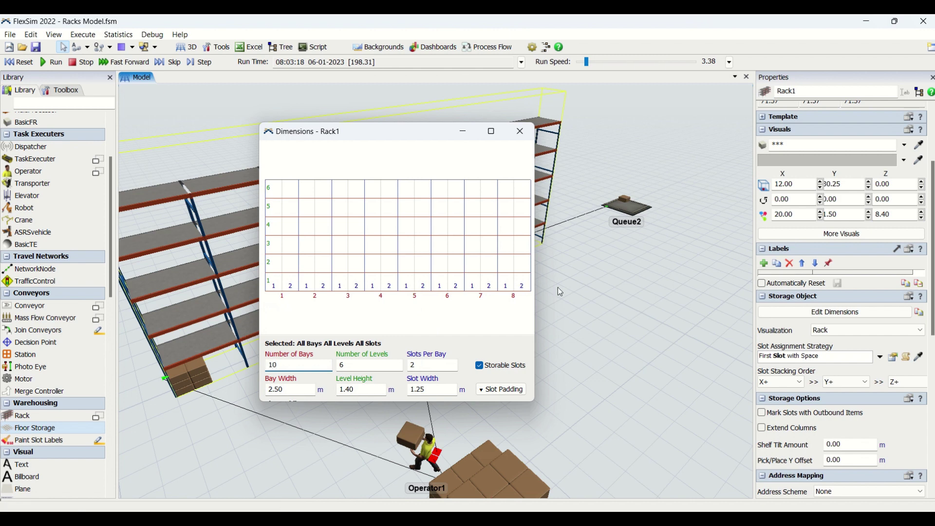
drag(409, 143, 316, 188)
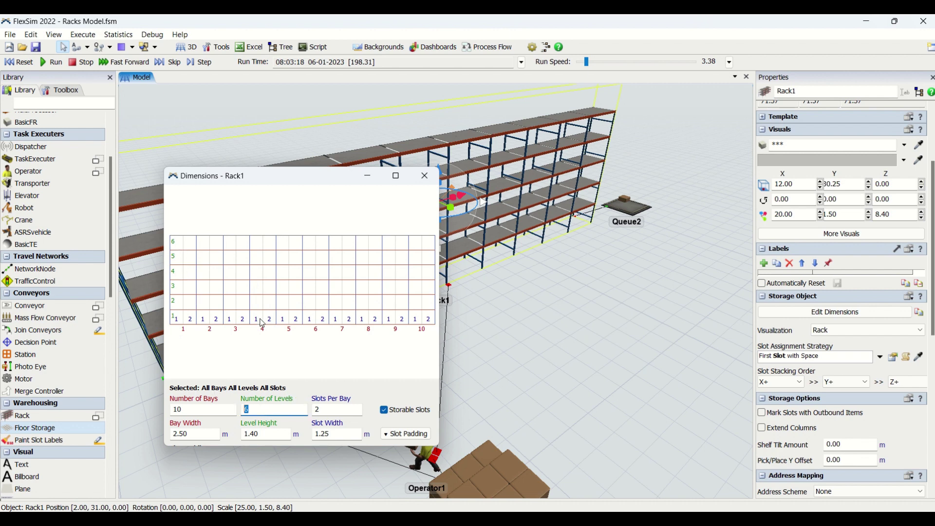
click(276, 369)
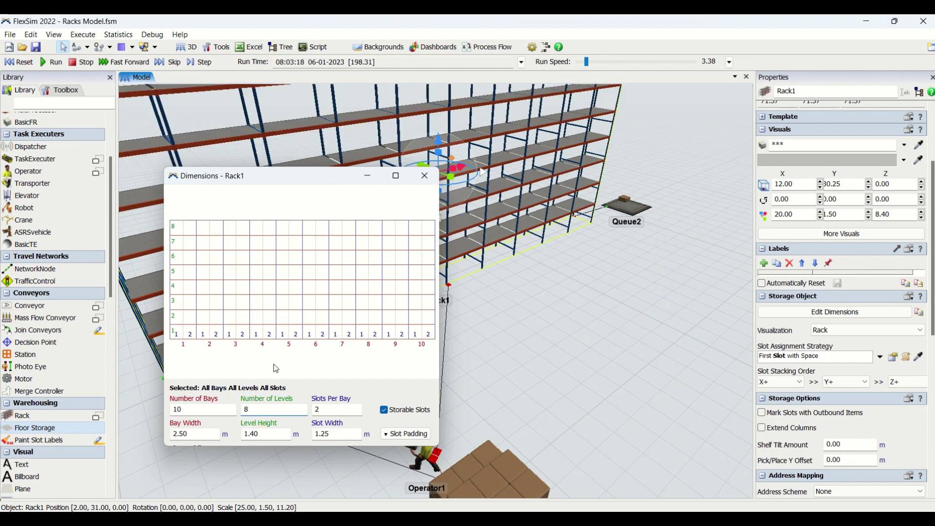
Set Rack1's Number of Bays to 6 and Number of Levels to 6.
click(583, 360)
scroll(583, 361, down, 5)
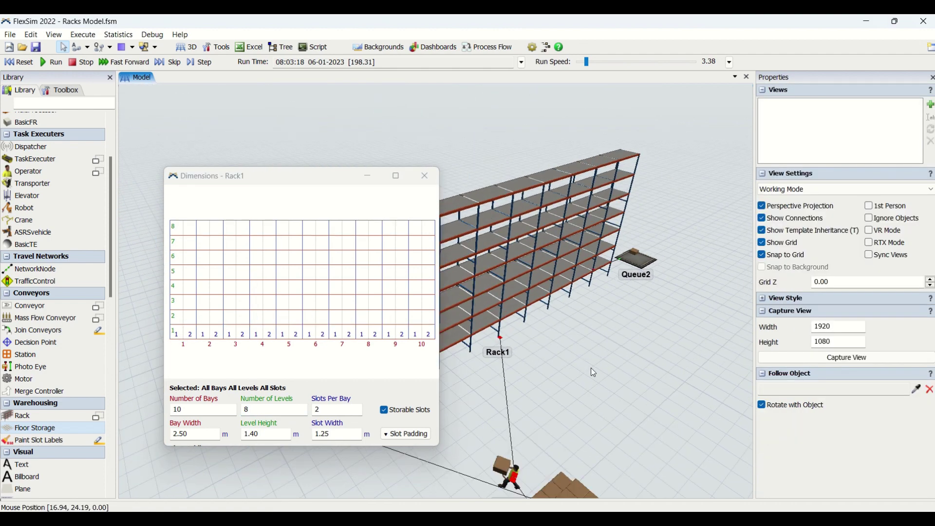
drag(591, 367, 520, 329)
drag(185, 410, 157, 412)
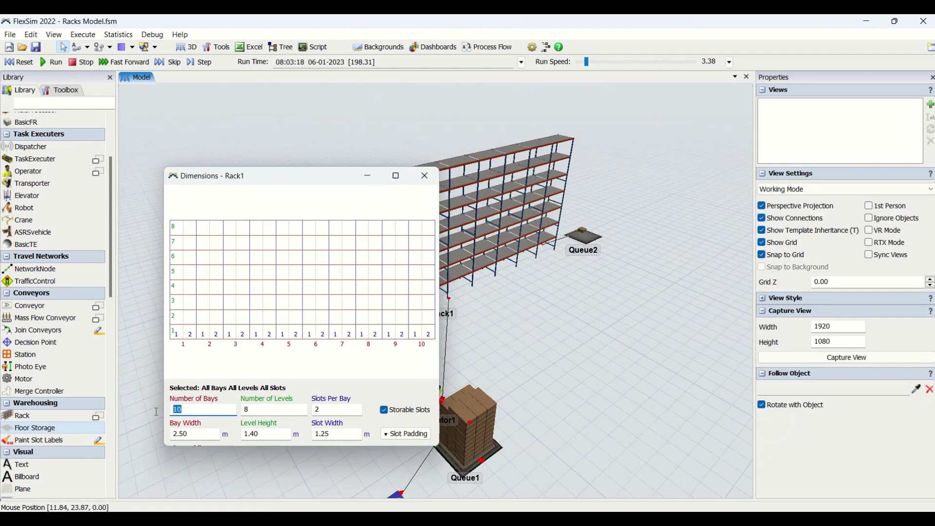
text(6)
key(Tab)
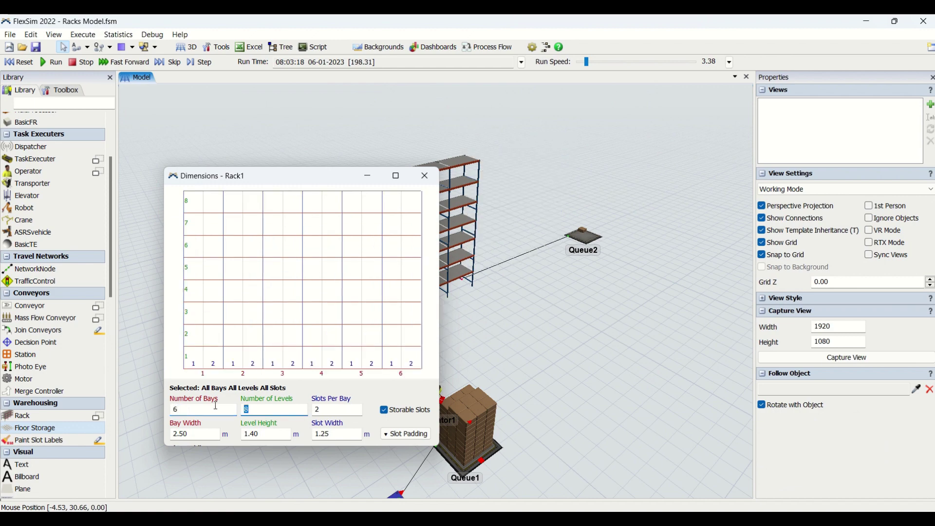
key(Return)
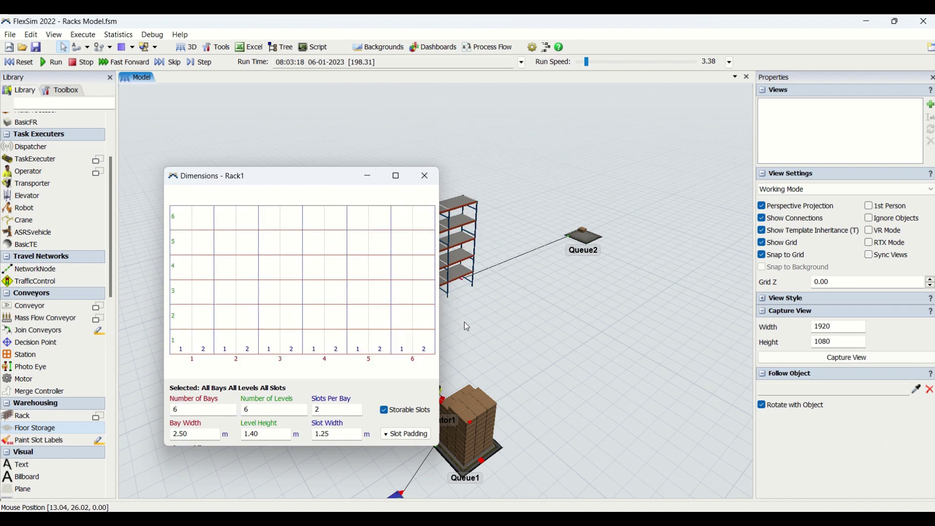
drag(464, 323, 560, 310)
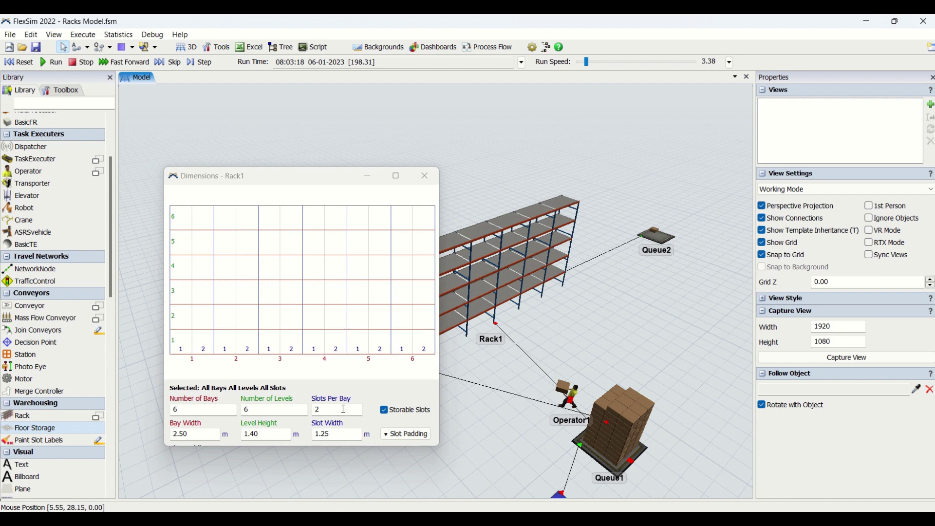
Change Rack1's Slots Per Bay to 5, then correct it to 1.
click(292, 401)
text(5)
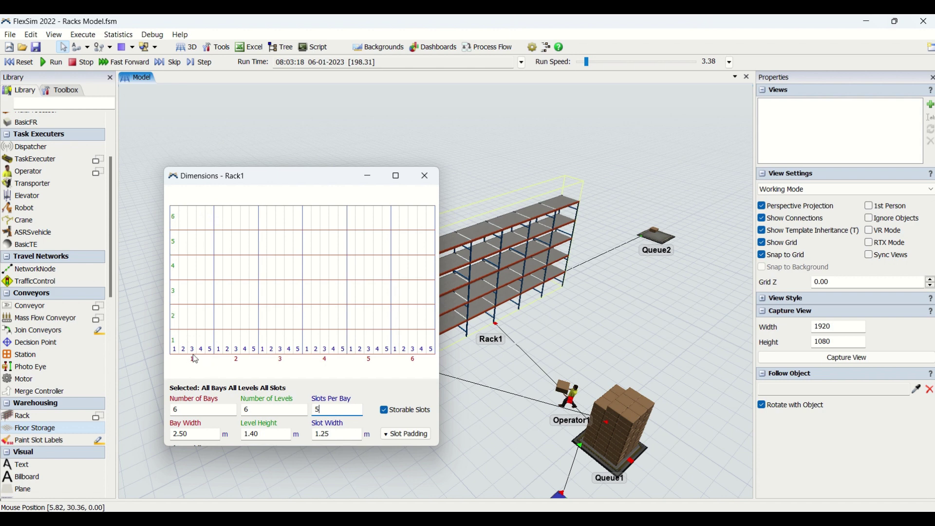
click(352, 376)
double_click(345, 408)
text(1)
click(328, 383)
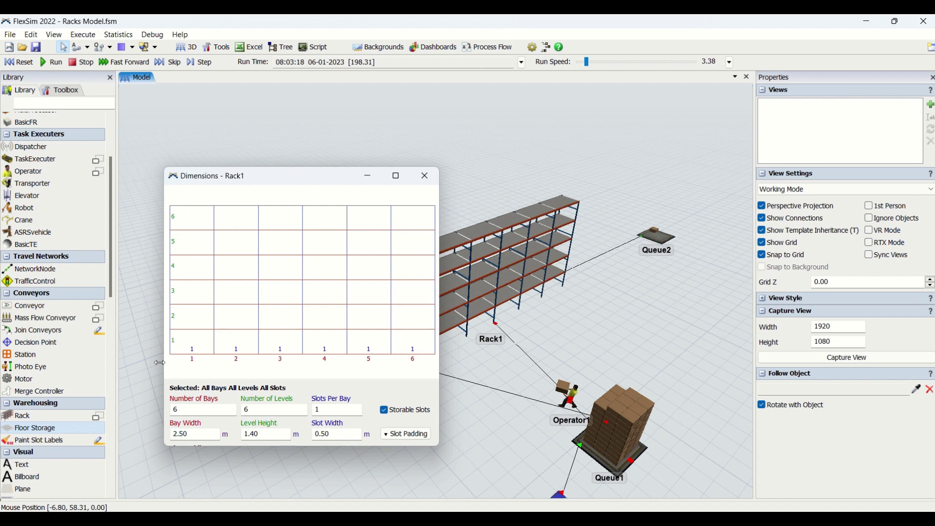
Make all rack slots non-storable, then mark the Bay 6 Level 1 slot storable.
click(384, 411)
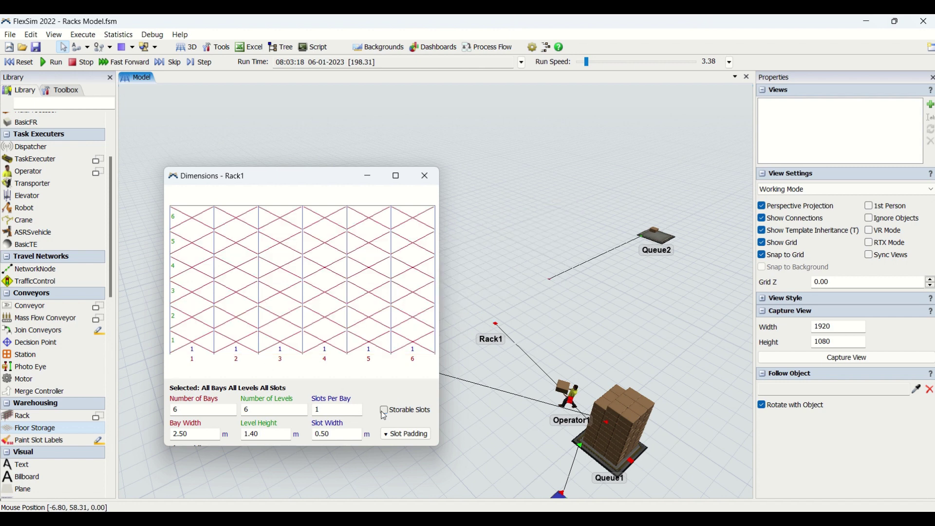
click(328, 346)
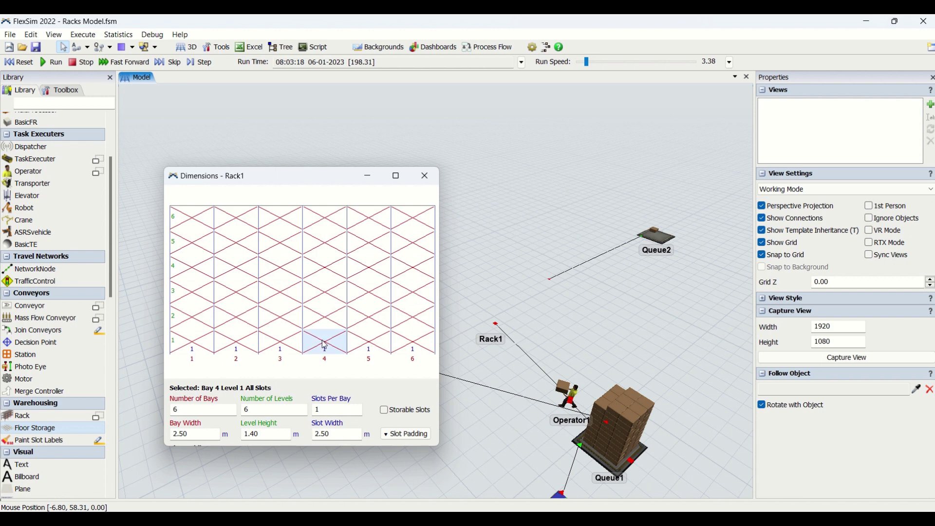
click(367, 341)
click(409, 341)
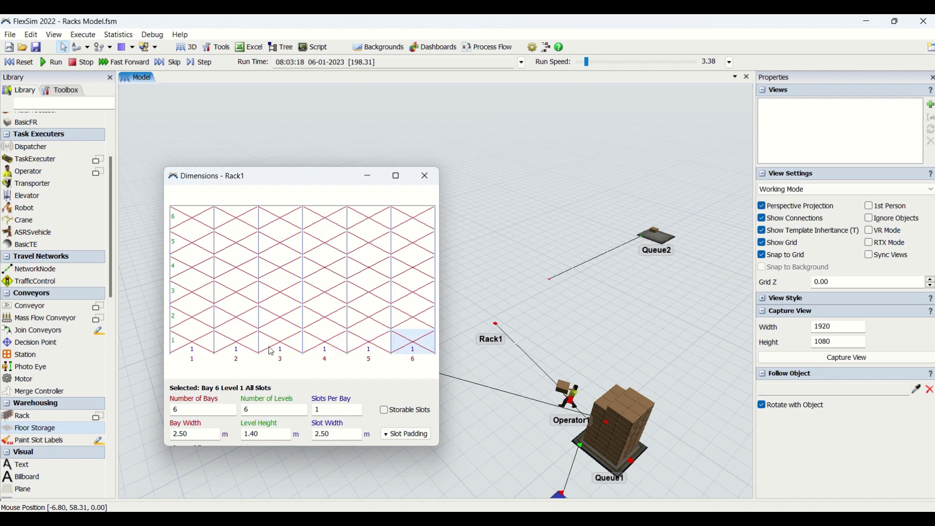
click(203, 345)
drag(177, 215, 420, 335)
click(420, 335)
click(384, 409)
Mark Bay 6 Levels 2–4, Bay 4 Level 4 and Bay 3 Level 2 storable.
click(406, 319)
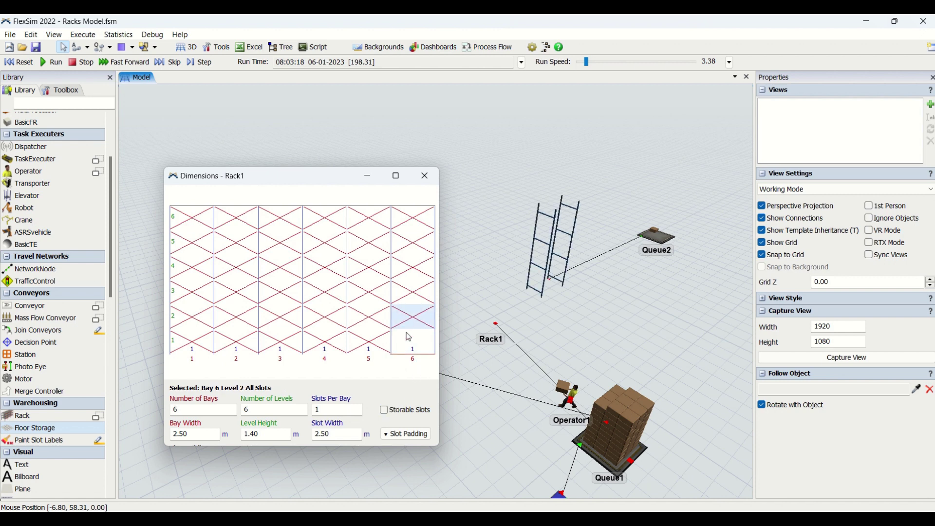
click(384, 410)
click(420, 295)
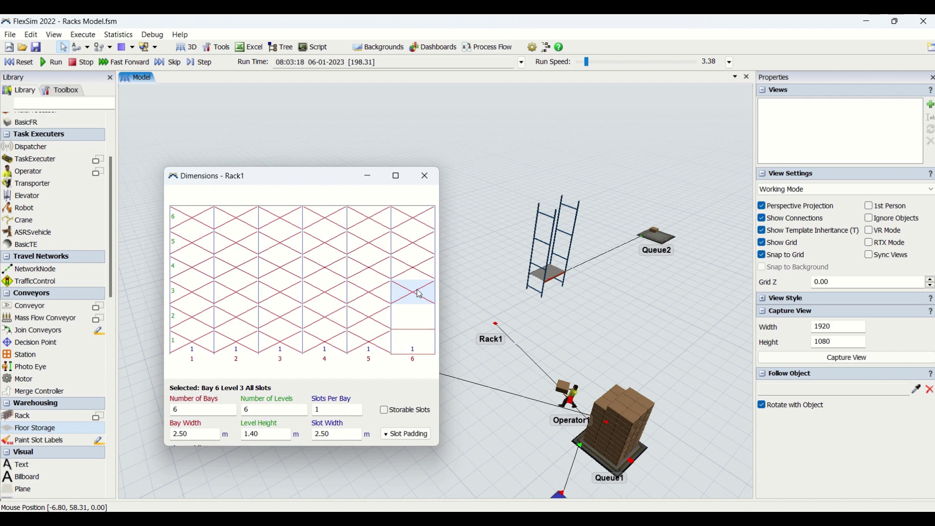
click(384, 410)
click(405, 276)
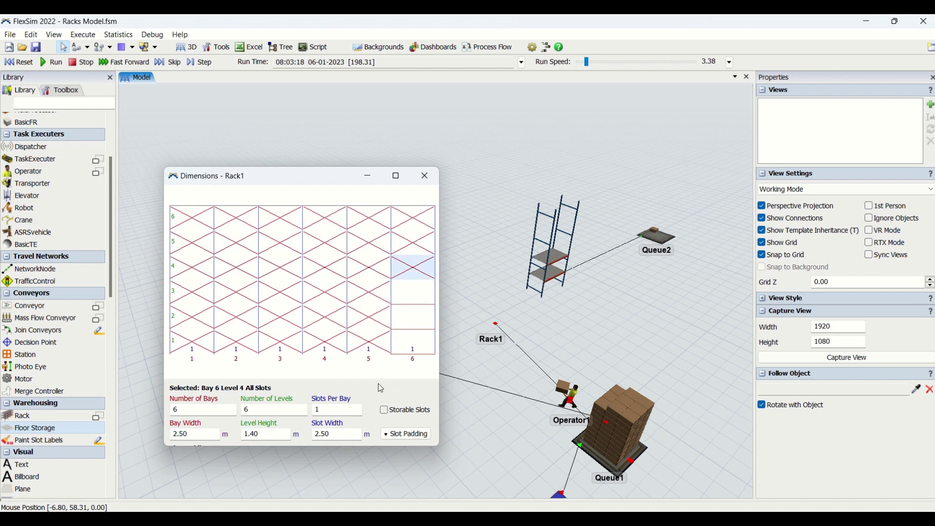
click(384, 409)
click(321, 279)
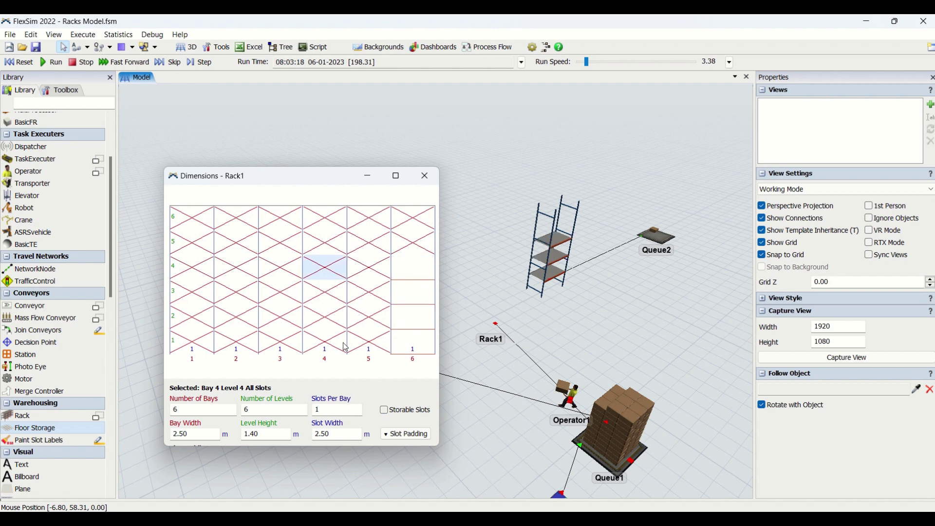
click(384, 410)
click(289, 327)
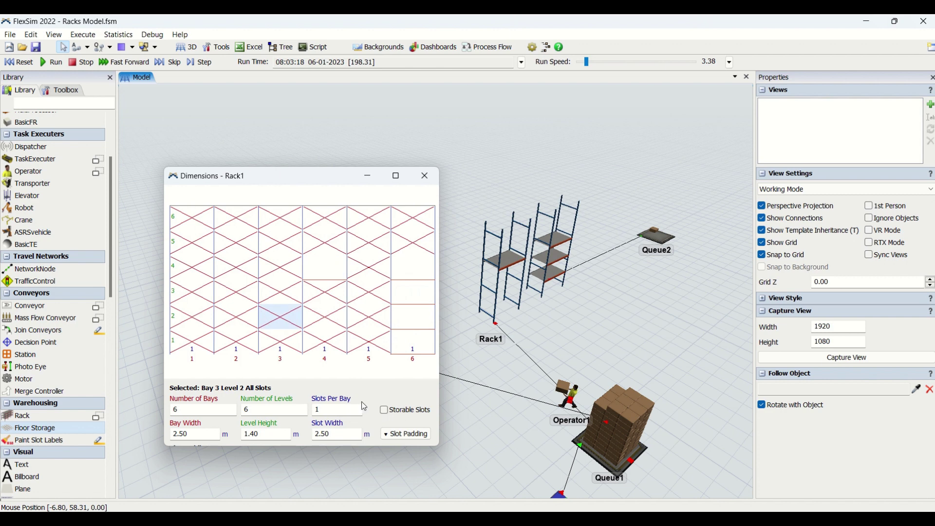
click(384, 410)
Select the whole 6-by-6 grid and make every slot storable.
click(330, 324)
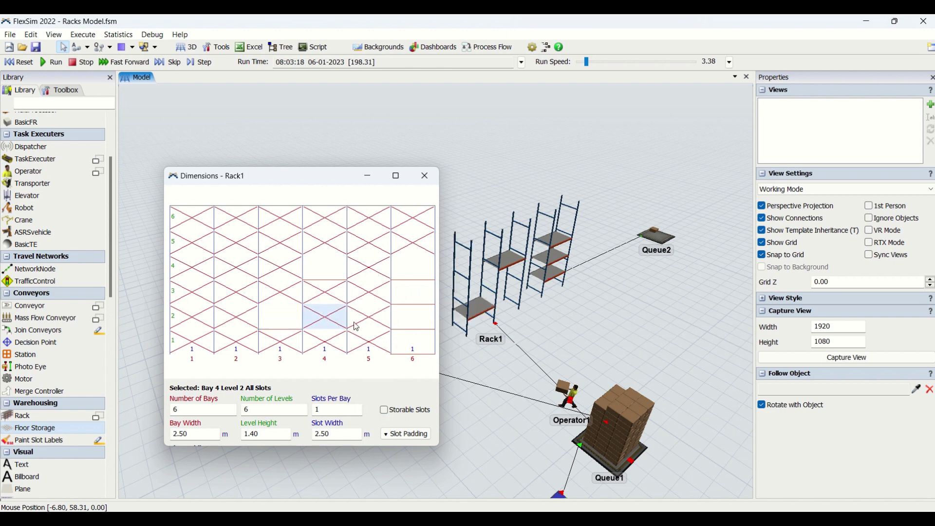
click(356, 327)
click(372, 290)
click(329, 297)
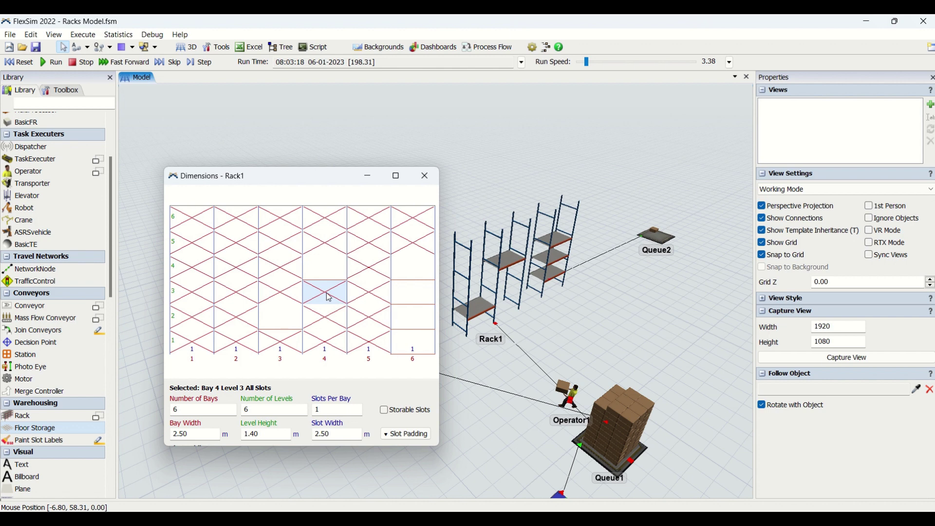
drag(191, 213, 412, 356)
click(384, 410)
click(388, 413)
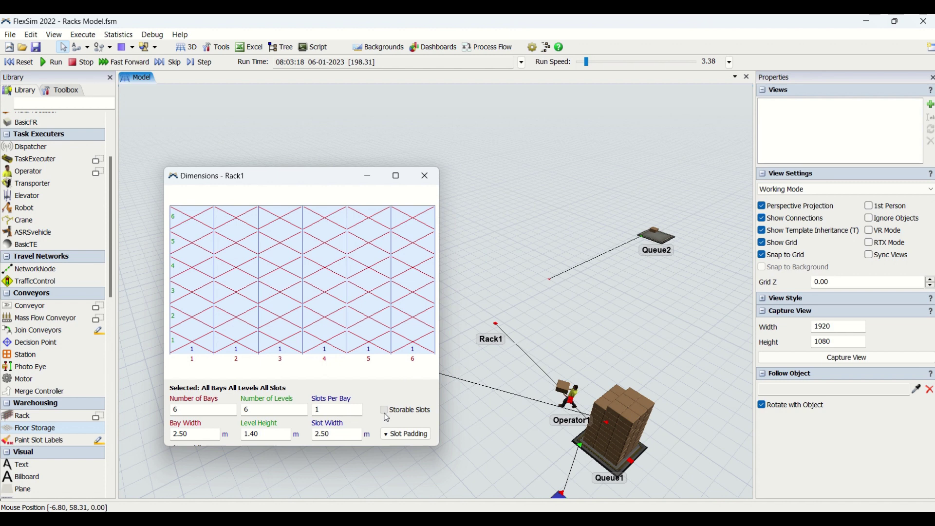
click(386, 413)
click(387, 375)
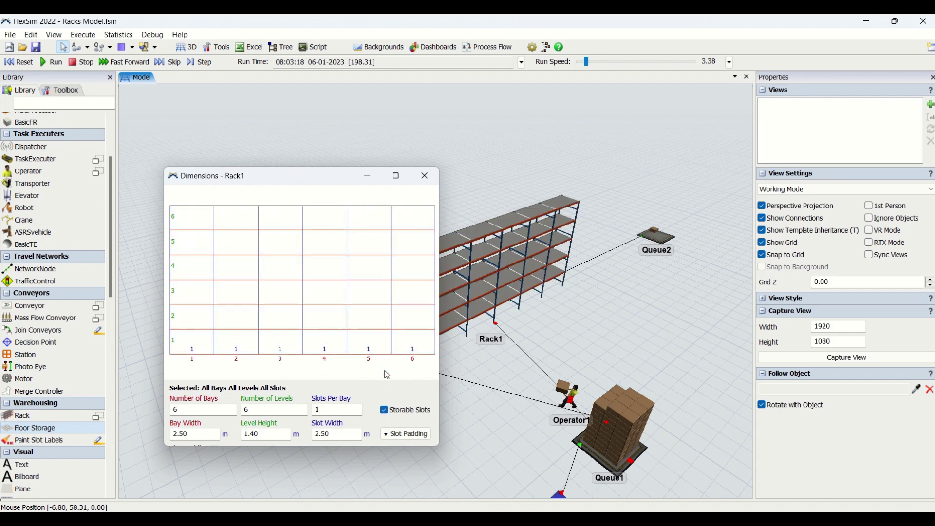
Check the bay width, level height and slot width values, then expand Slot Padding.
double_click(202, 434)
double_click(289, 436)
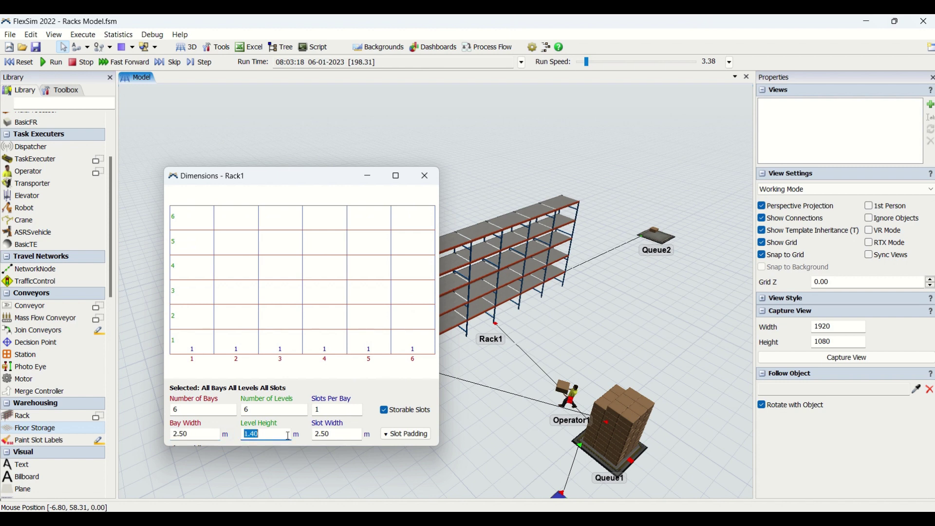
double_click(321, 434)
click(408, 434)
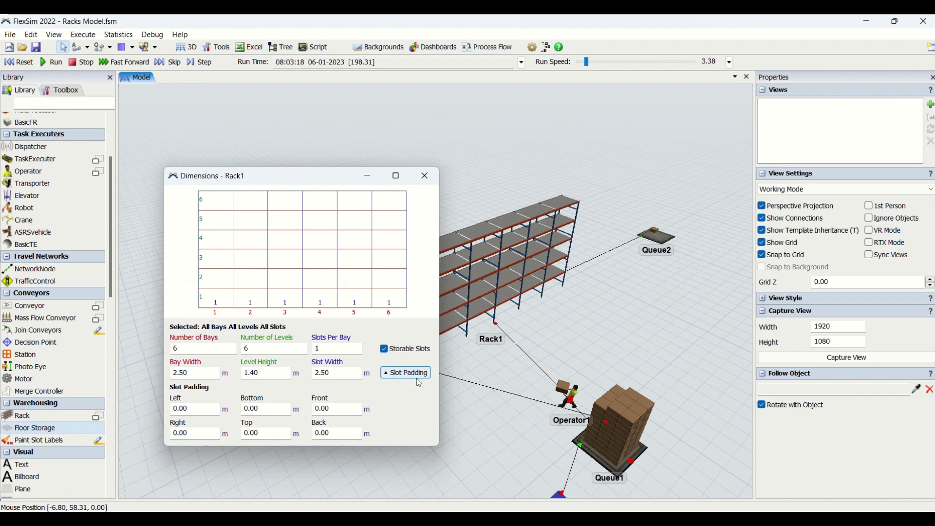
Select Rack1 and zoom in close on its lower shelves and boxes.
right_drag(539, 332, 631, 323)
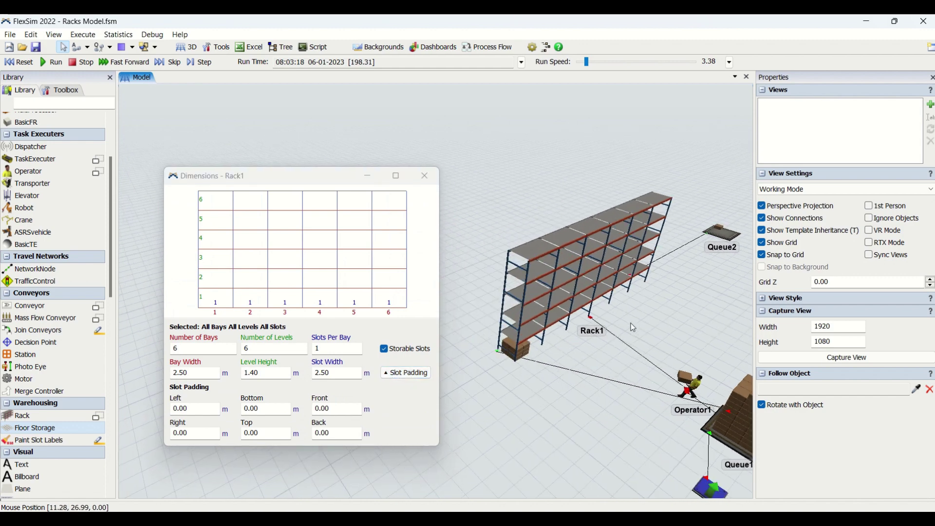
scroll(541, 292, up, 3)
click(542, 293)
scroll(541, 291, up, 3)
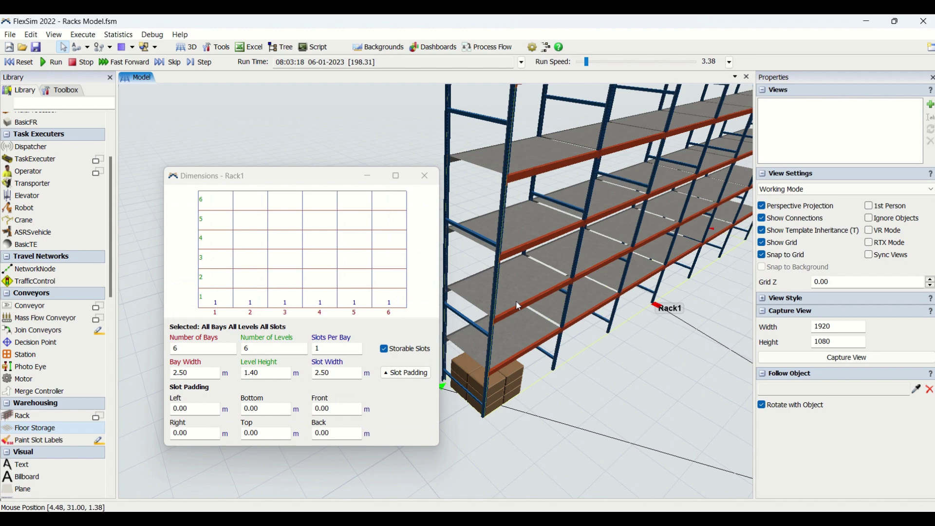
scroll(517, 323, up, 1)
right_drag(516, 322, 715, 433)
scroll(530, 440, up, 4)
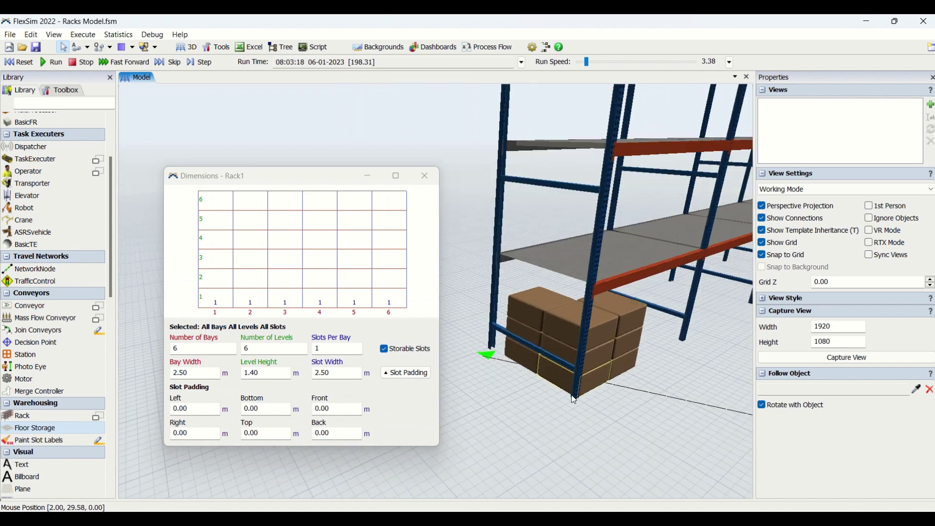
scroll(590, 419, down, 3)
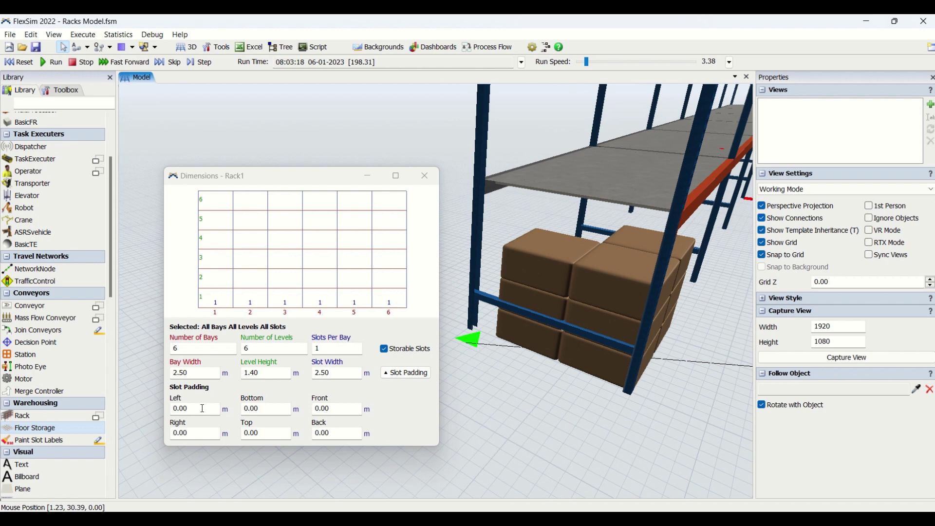
Inspect the 0.00 m Left padding, nudge the bottom box, and view the rack from front and side.
click(200, 409)
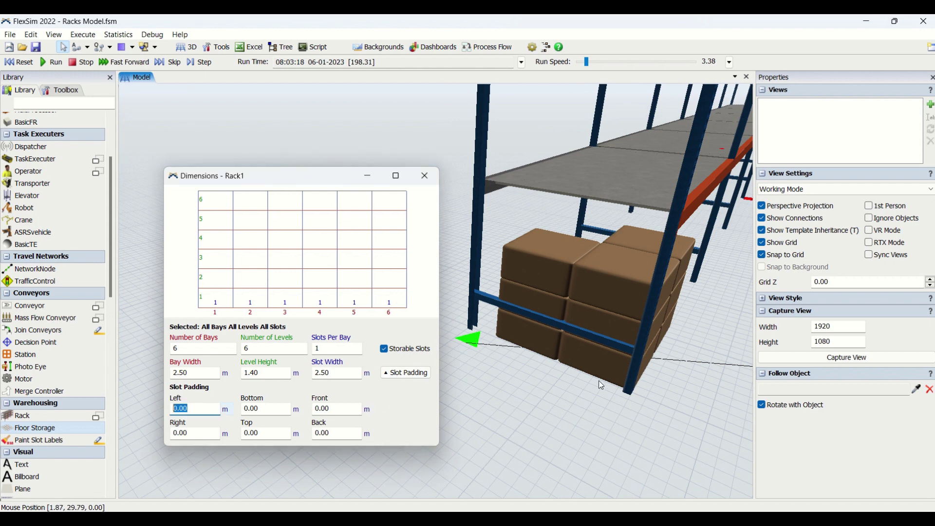
click(612, 377)
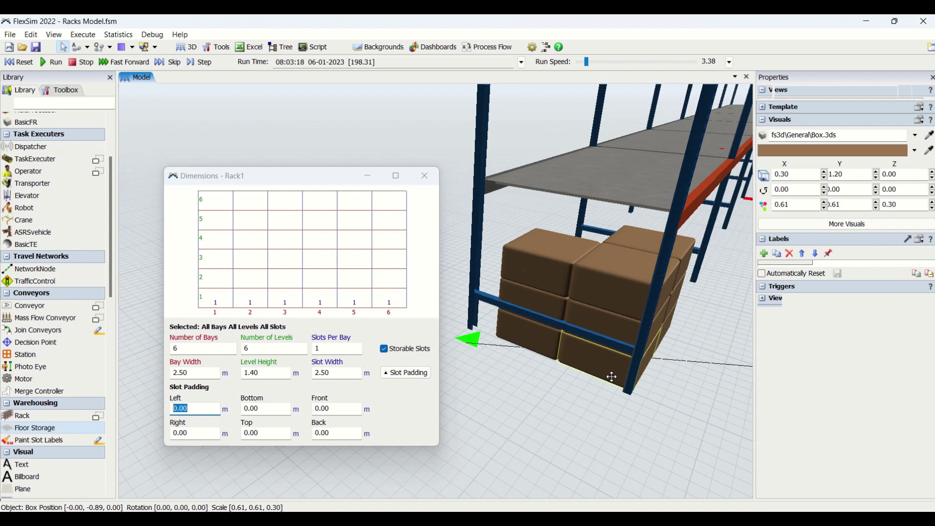
drag(612, 377, 618, 387)
scroll(672, 414, up, 2)
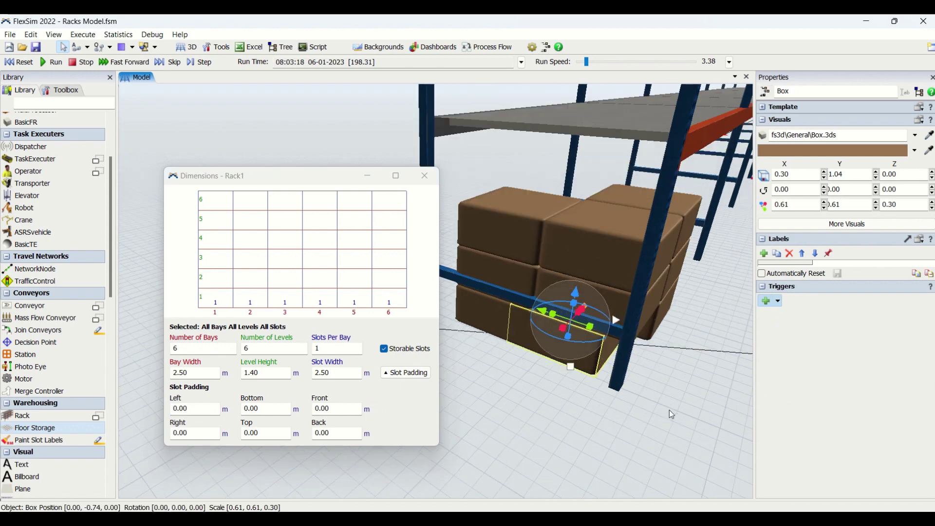
scroll(629, 414, up, 2)
drag(585, 416, 598, 417)
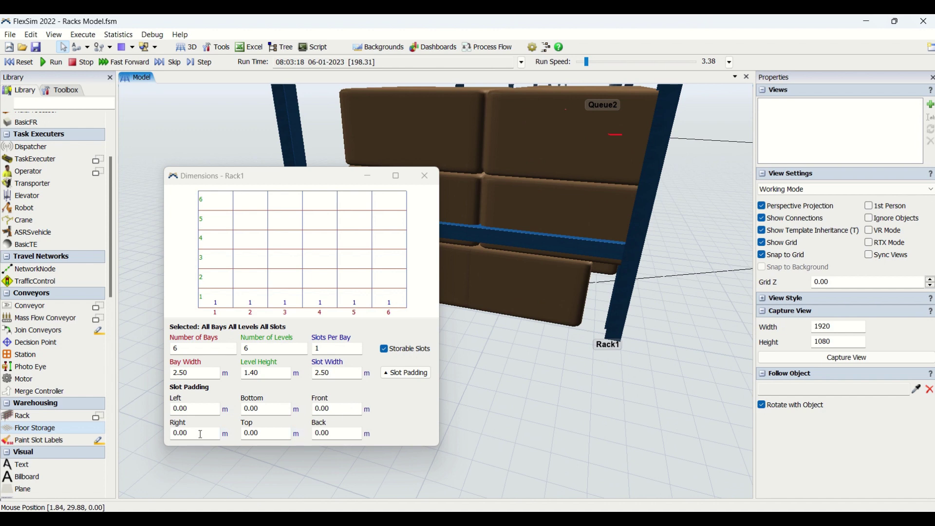
right_drag(516, 371, 591, 376)
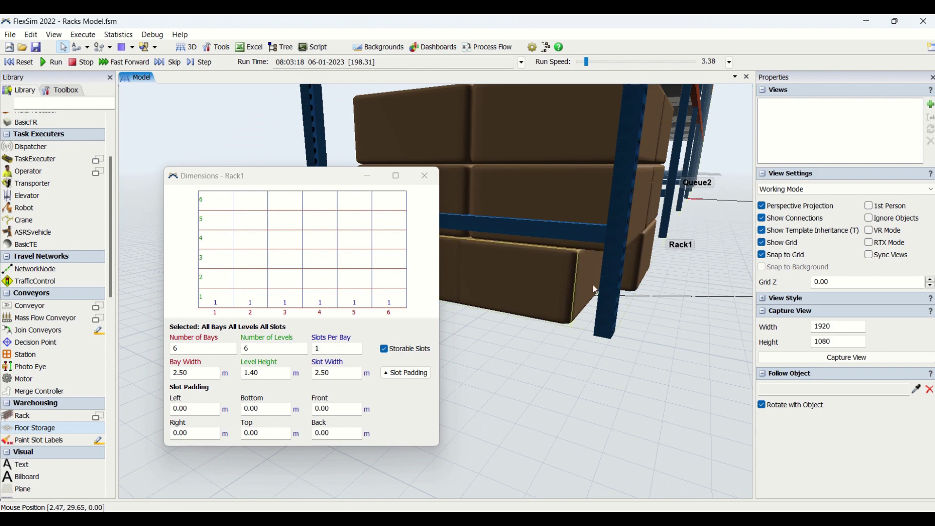
right_drag(588, 350, 577, 370)
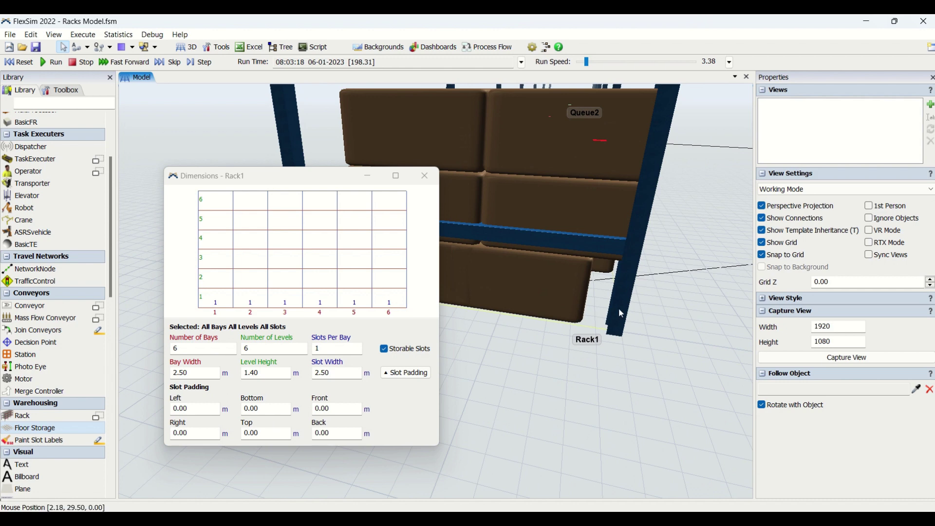
right_drag(600, 409, 638, 406)
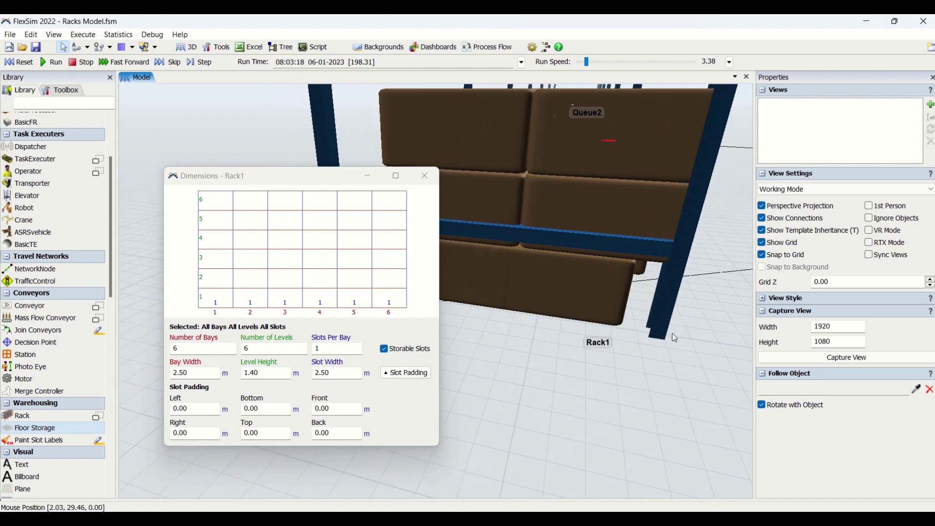
right_drag(581, 437, 529, 419)
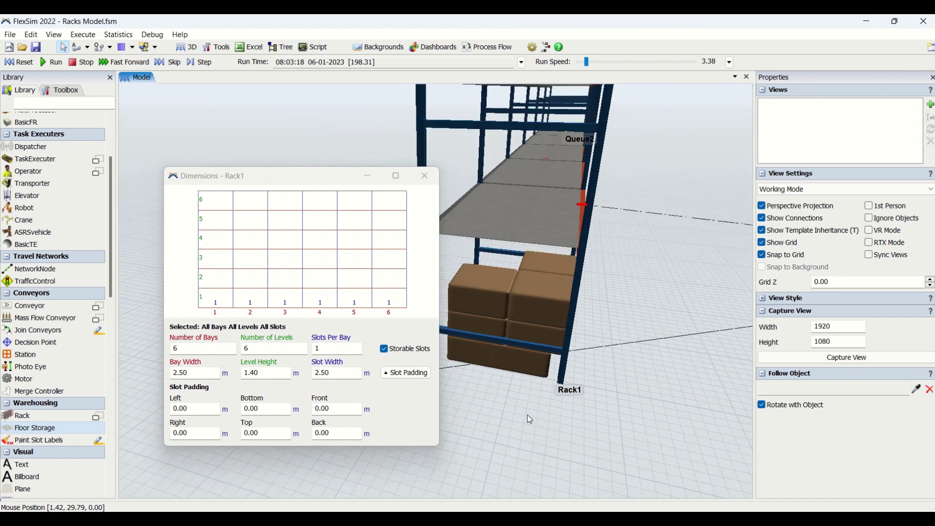
Close the Dimensions window, select Rack1, and keep its Visualization set to Rack.
click(425, 176)
right_drag(605, 408, 330, 218)
click(330, 218)
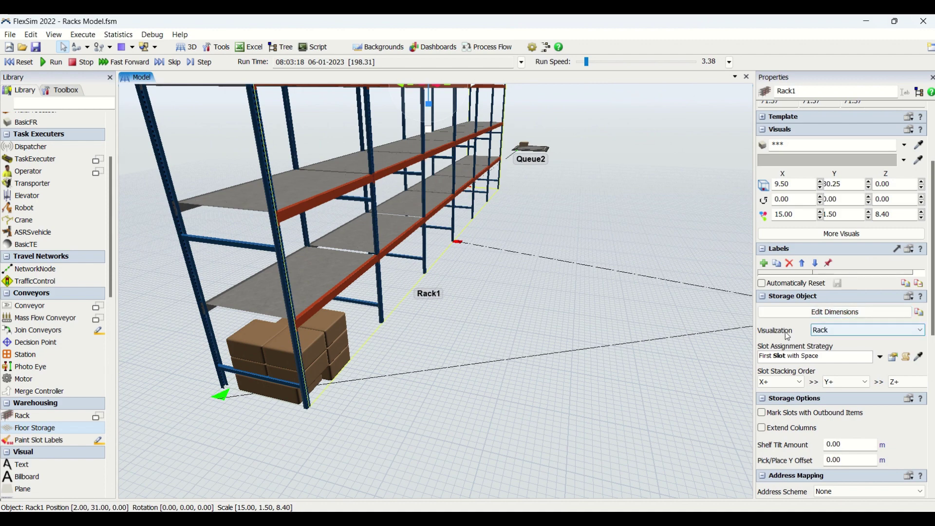
click(855, 332)
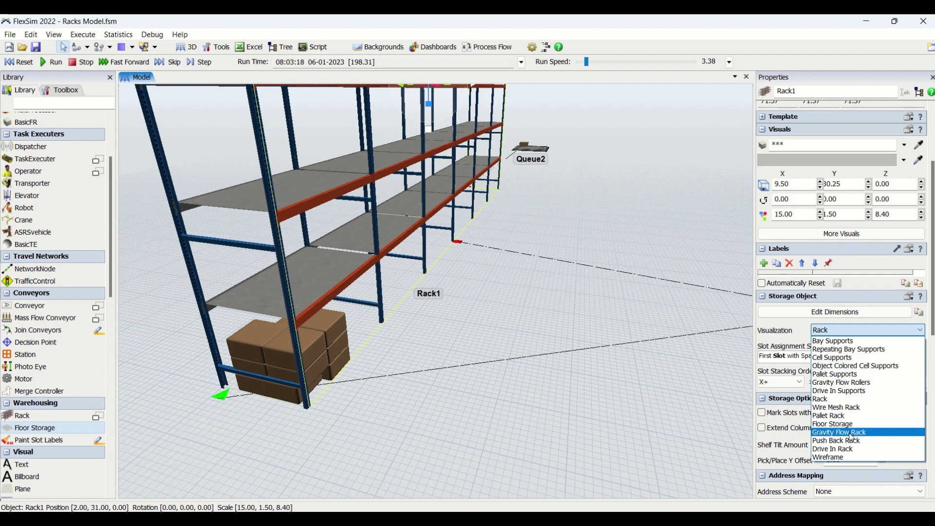
click(769, 342)
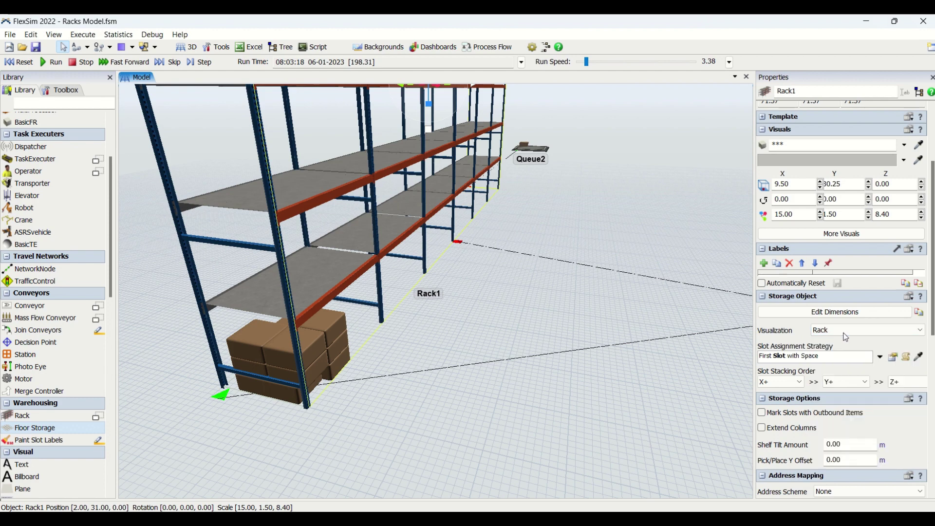
mouse_move(537, 327)
right_down()
mouse_move(527, 325)
mouse_move(536, 308)
right_up()
click(496, 216)
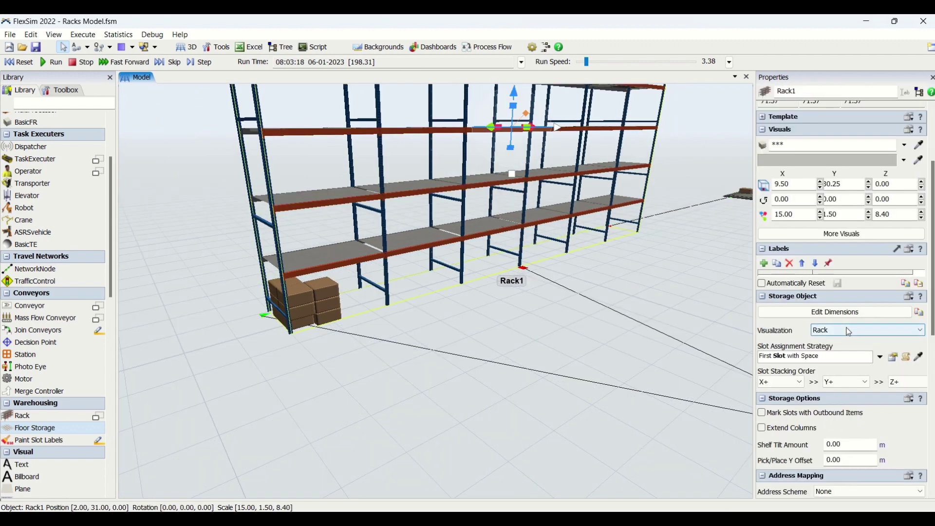